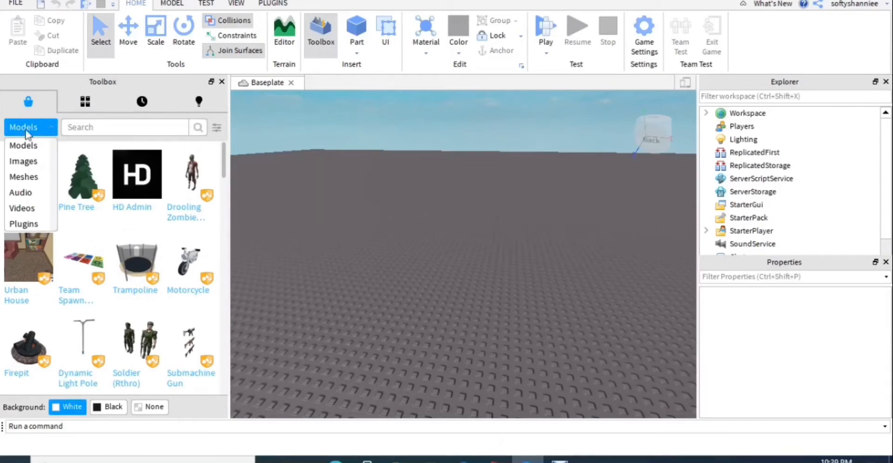
# Step: Search the Toolbox's plugins for "Load character" and check the details of the Load Character Lite plugin
pyautogui.click(37, 225)
pyautogui.click(74, 127)
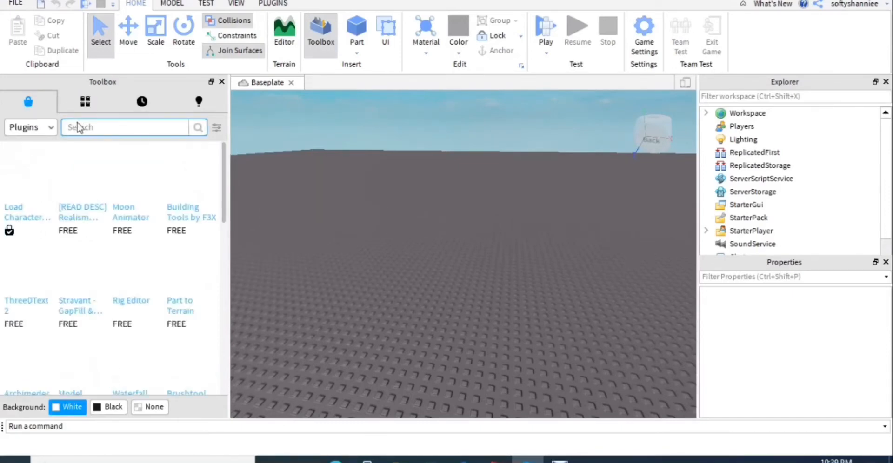
pyautogui.moveTo(142, 158)
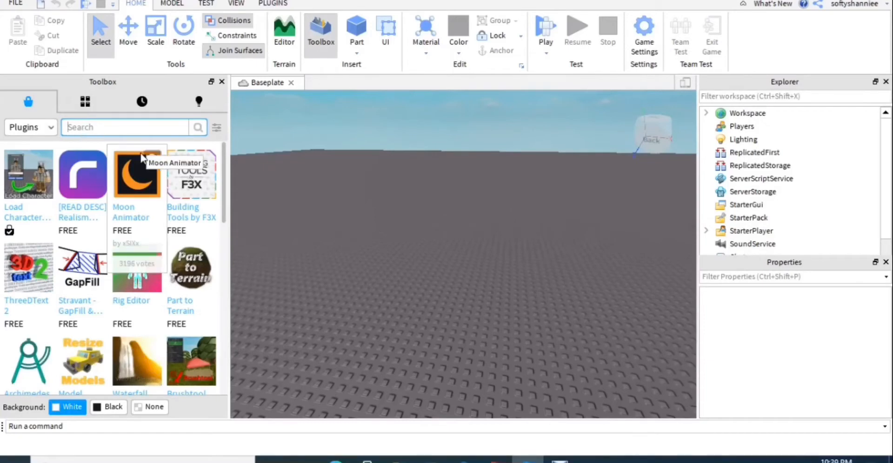
pyautogui.write('Load character')
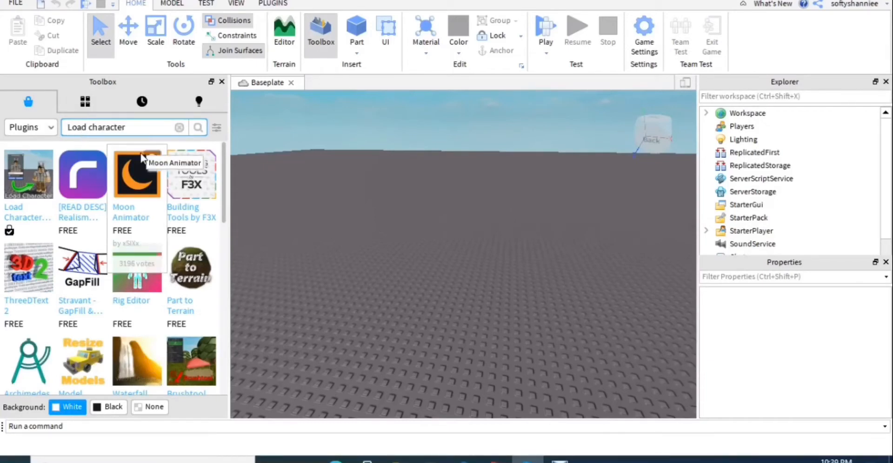
pyautogui.press('Return')
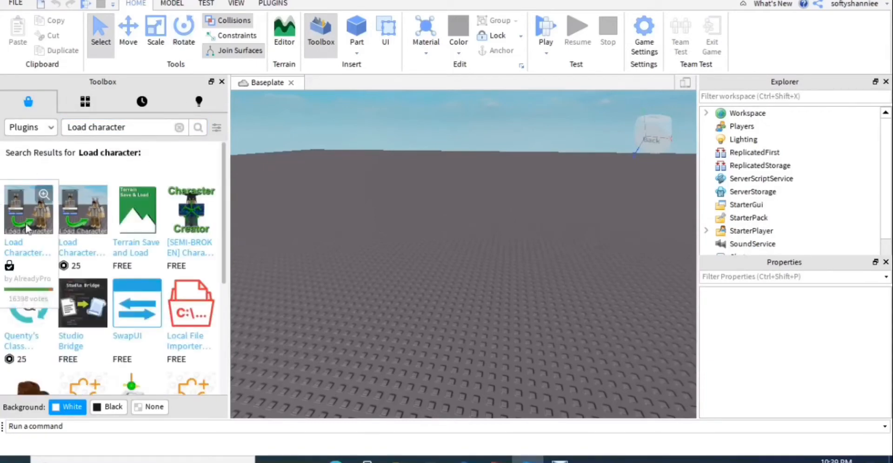
pyautogui.click(26, 239)
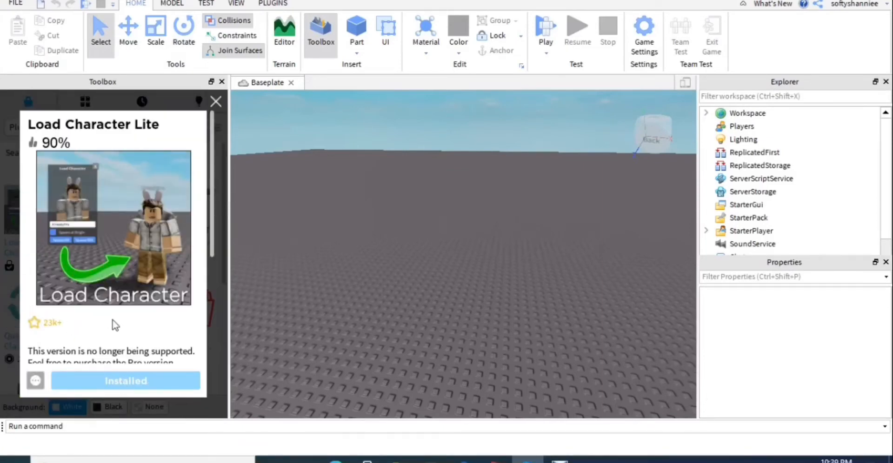
pyautogui.click(217, 101)
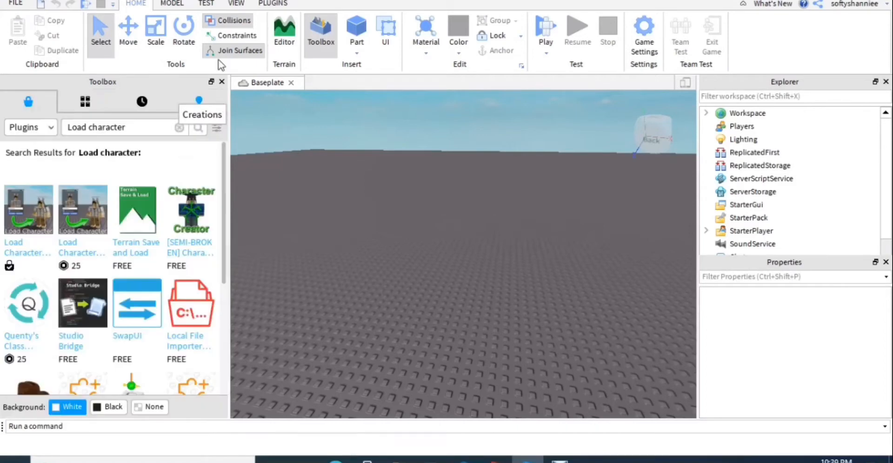
# Step: Launch the Load Character plugin and replace the default AlreadyPro name with the account's username
pyautogui.click(275, 4)
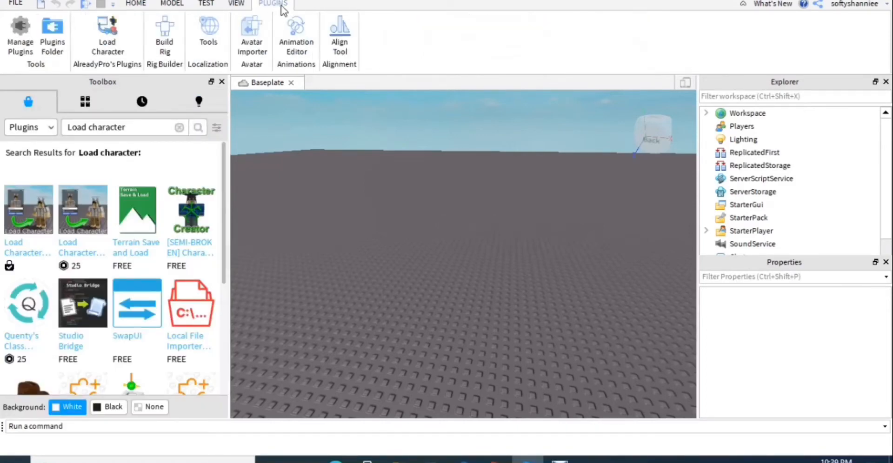
pyautogui.click(107, 33)
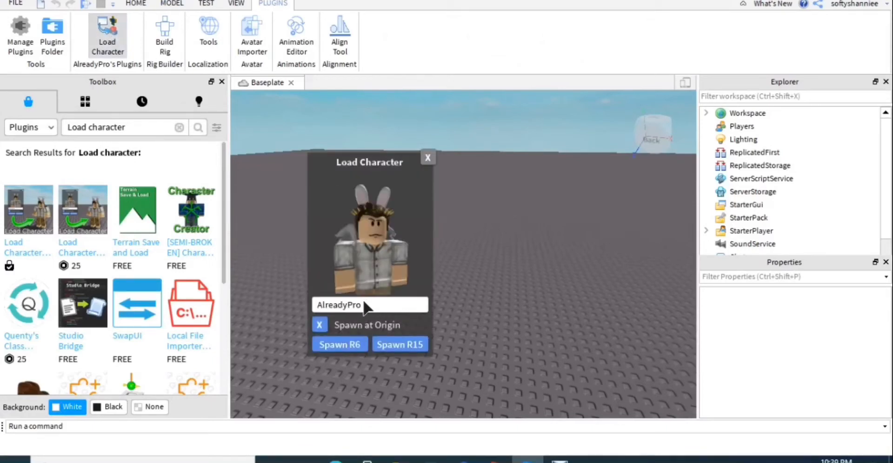
pyautogui.rightClick(365, 307)
pyautogui.click(369, 306)
pyautogui.doubleClick(364, 309)
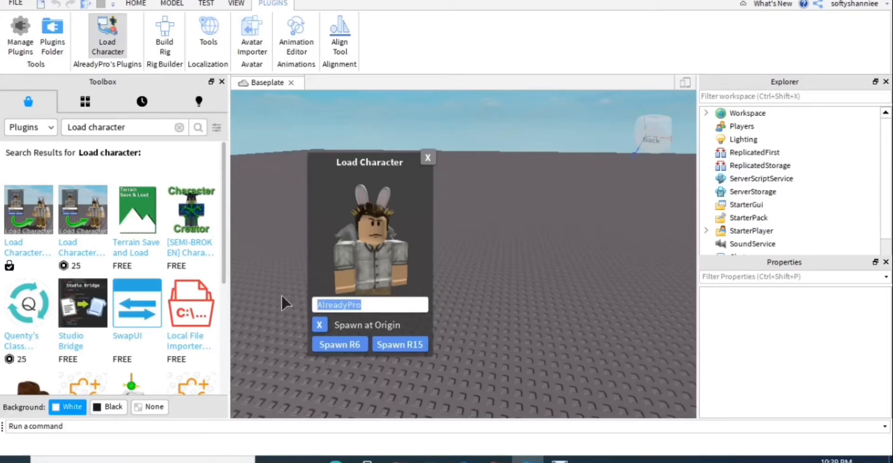
pyautogui.write('sof')
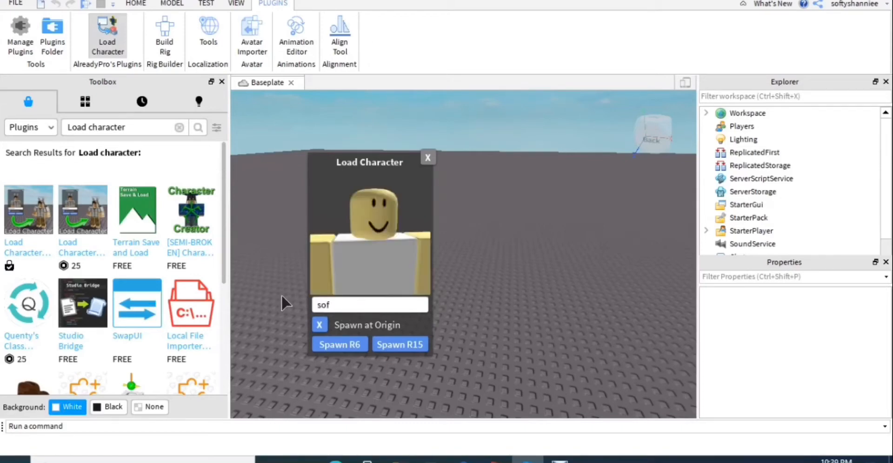
pyautogui.write('tyshann')
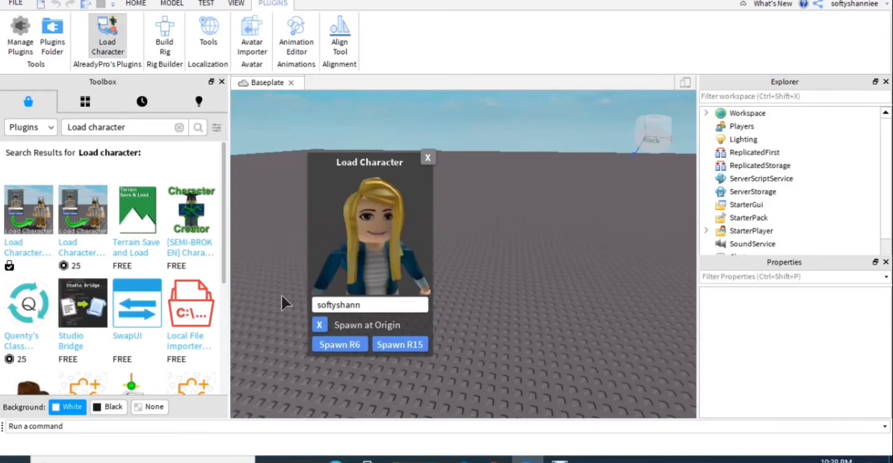
pyautogui.write('iee')
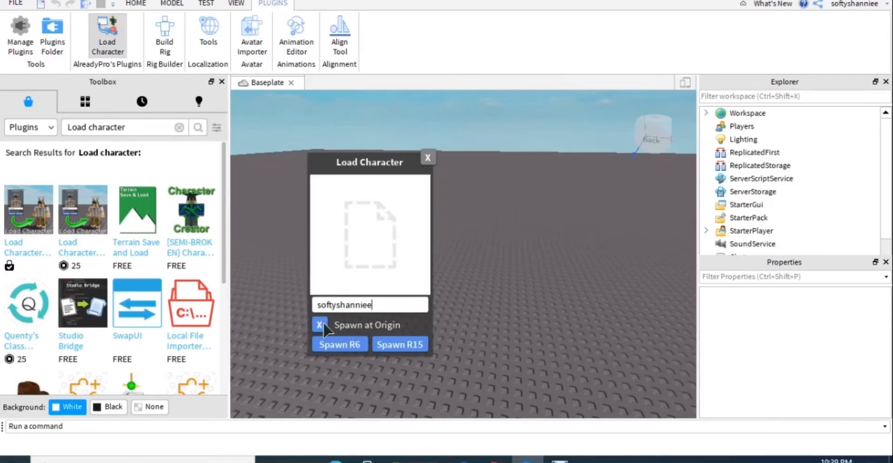
# Step: Spawn the avatar as an R6 character with Spawn at Origin enabled, and close the Load Character dialog
pyautogui.click(320, 325)
pyautogui.click(320, 325)
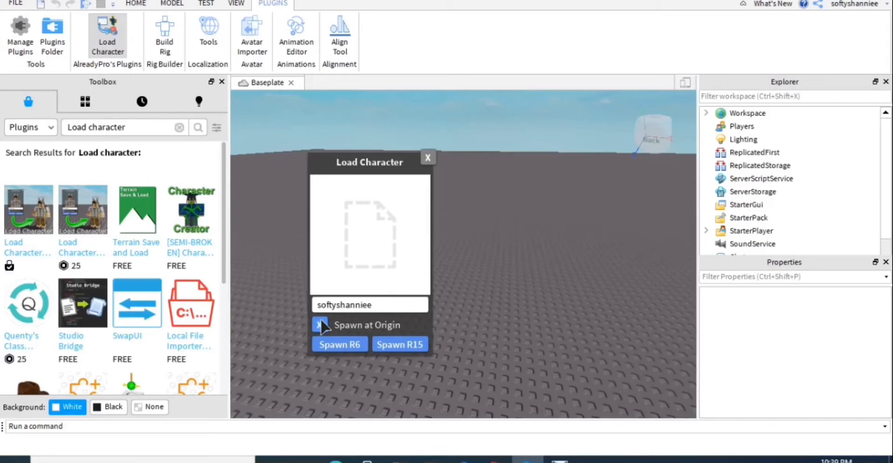
pyautogui.click(333, 344)
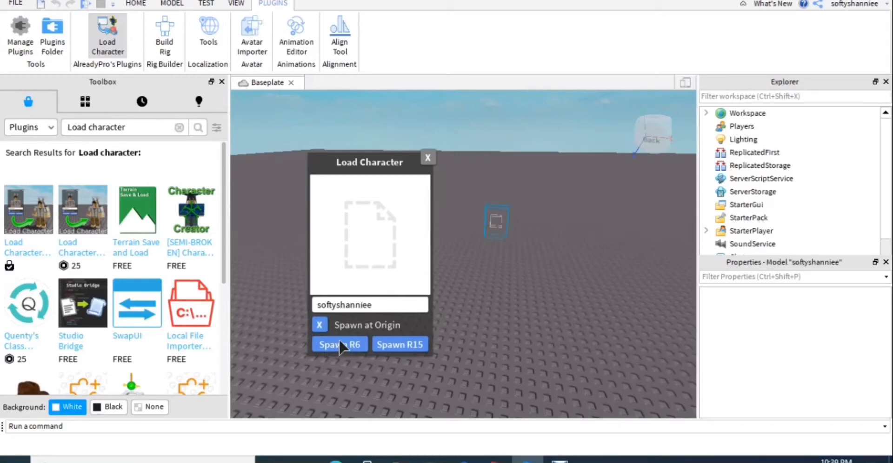
pyautogui.click(424, 155)
pyautogui.moveTo(558, 242); pyautogui.dragTo(443, 275, button='right')
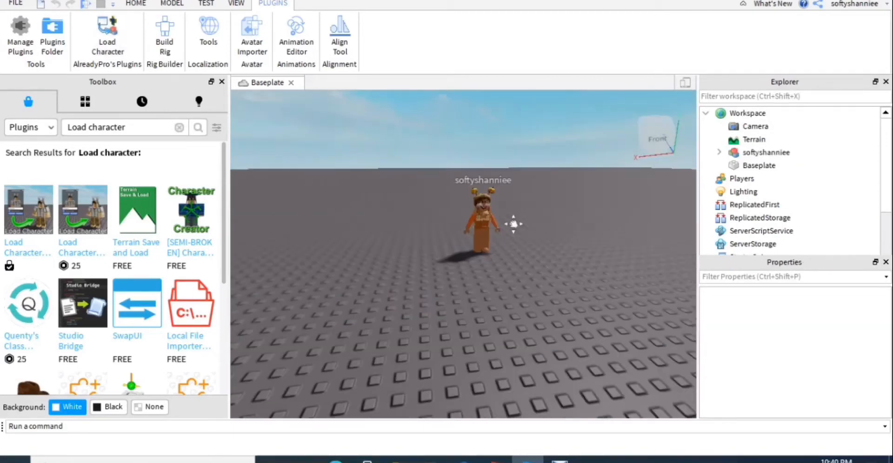
# Step: Switch the Toolbox category to Models and search for "super happy face"
pyautogui.click(116, 131)
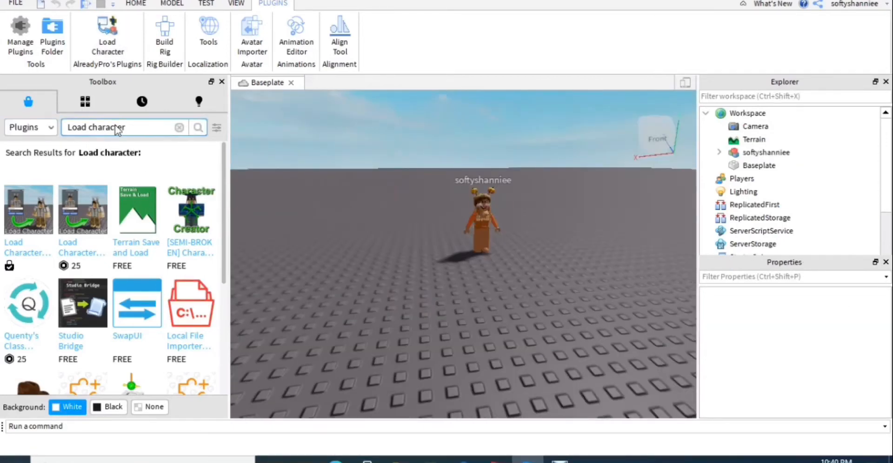
pyautogui.click(28, 128)
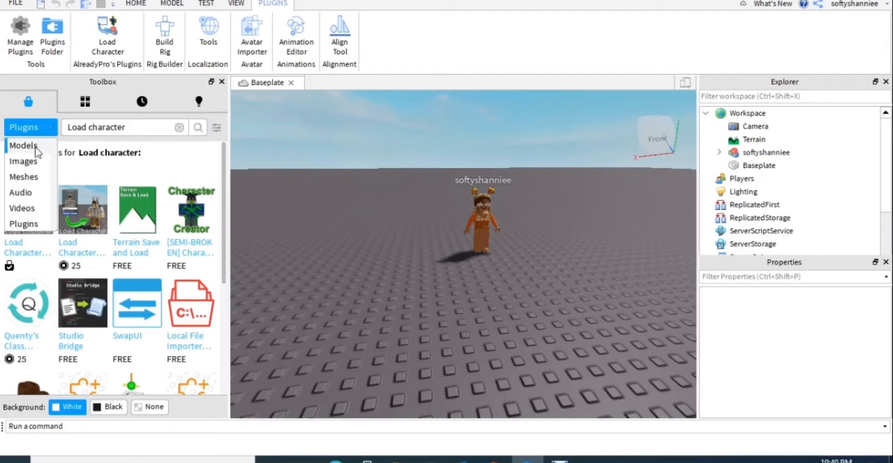
pyautogui.click(34, 146)
pyautogui.click(118, 132)
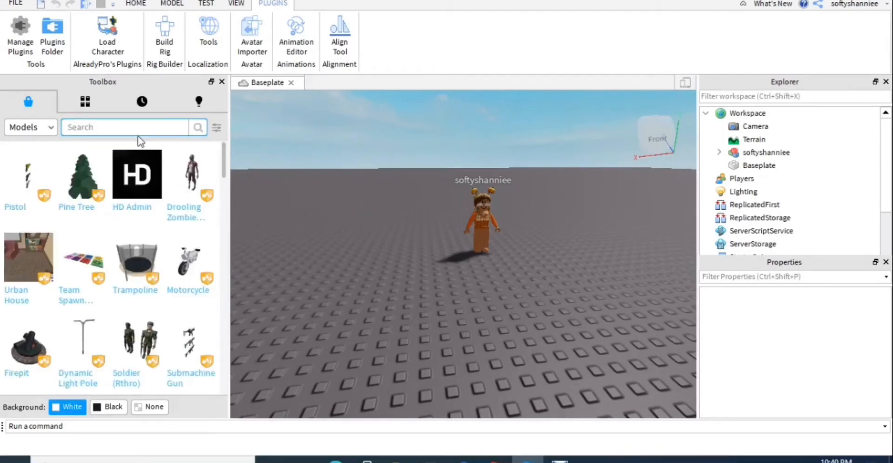
pyautogui.write('super happy face')
pyautogui.press('Return')
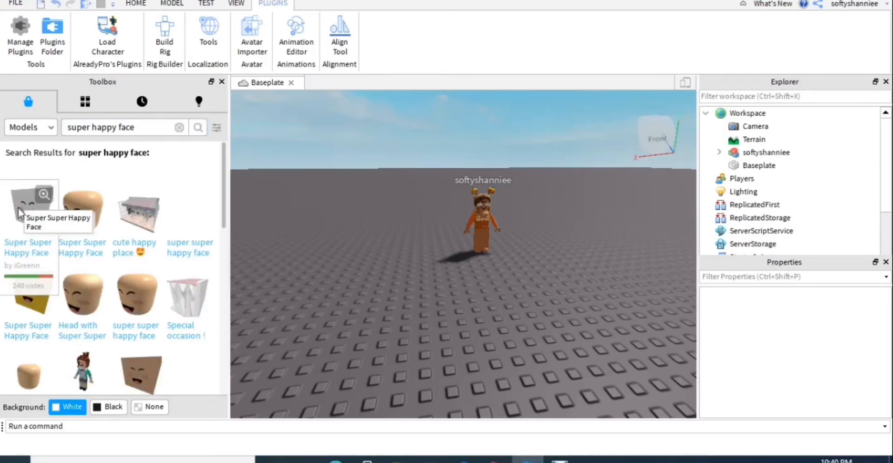
# Step: Insert the grey block Super Super Happy Face model and move it beside the avatar
pyautogui.click(21, 214)
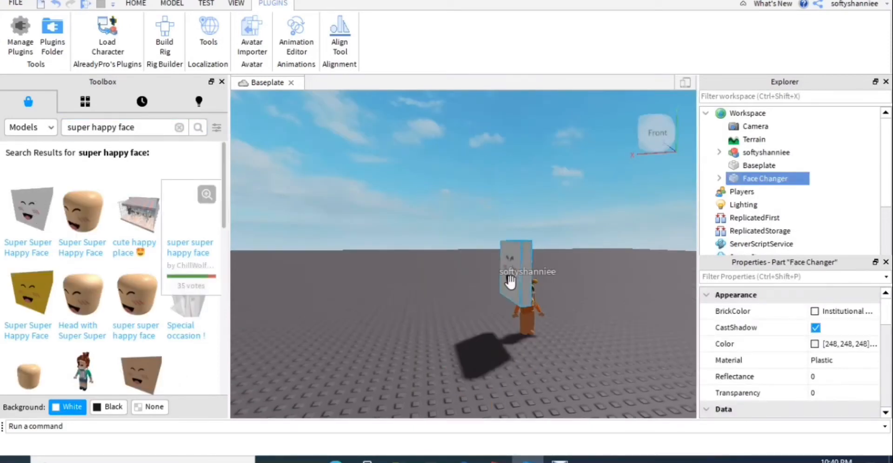
pyautogui.moveTo(516, 275); pyautogui.dragTo(434, 289)
pyautogui.scroll(3, 543, 230)
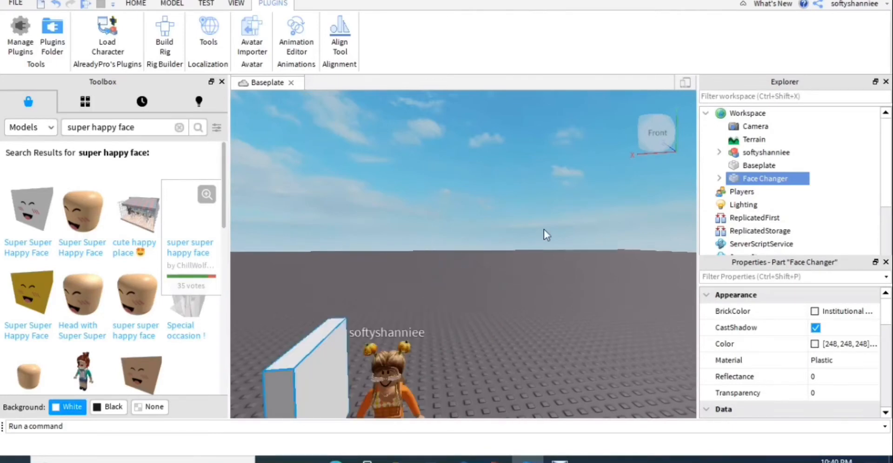
pyautogui.scroll(-3, 543, 230)
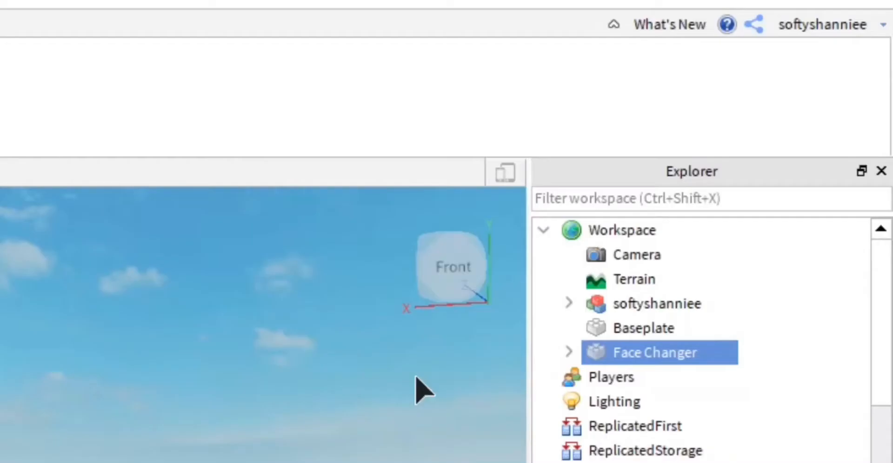
# Step: Cut the Decal out of the Face Changer part and delete the leftover part
pyautogui.click(567, 353)
pyautogui.scroll(-1, 665, 417)
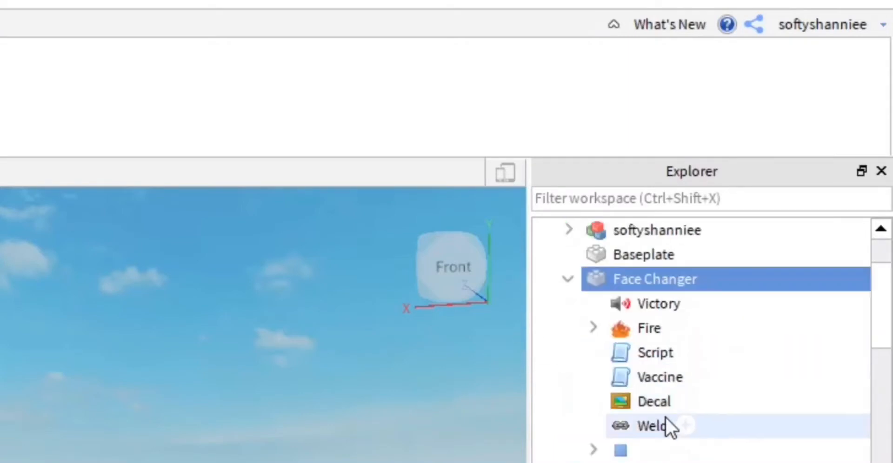
pyautogui.click(664, 406)
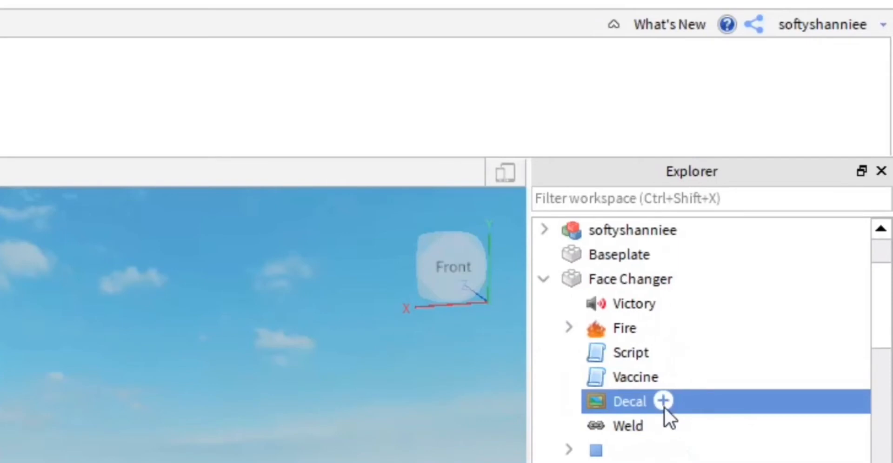
pyautogui.rightClick(626, 402)
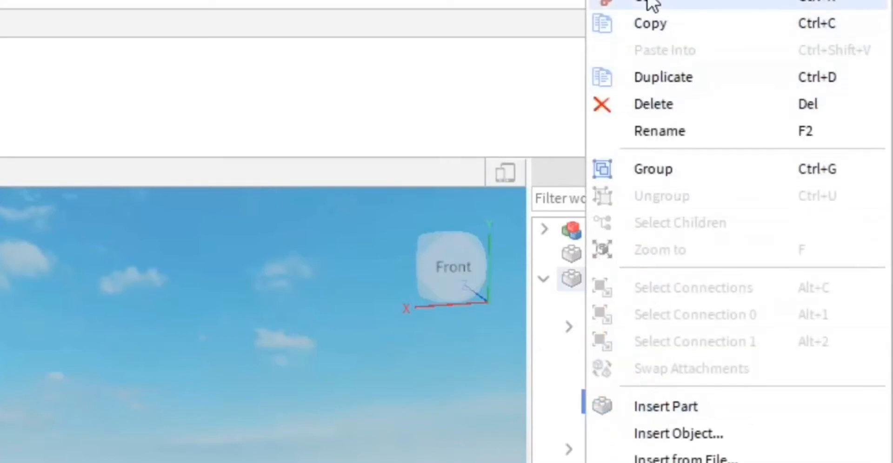
pyautogui.click(649, 2)
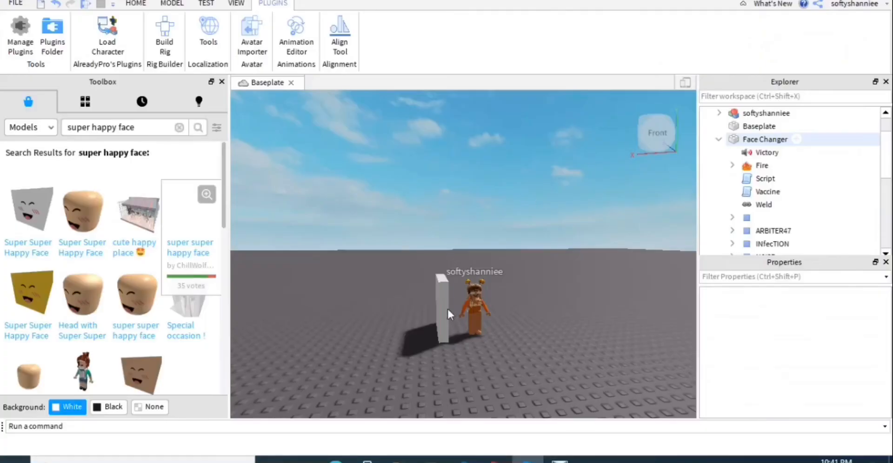
pyautogui.press('Delete')
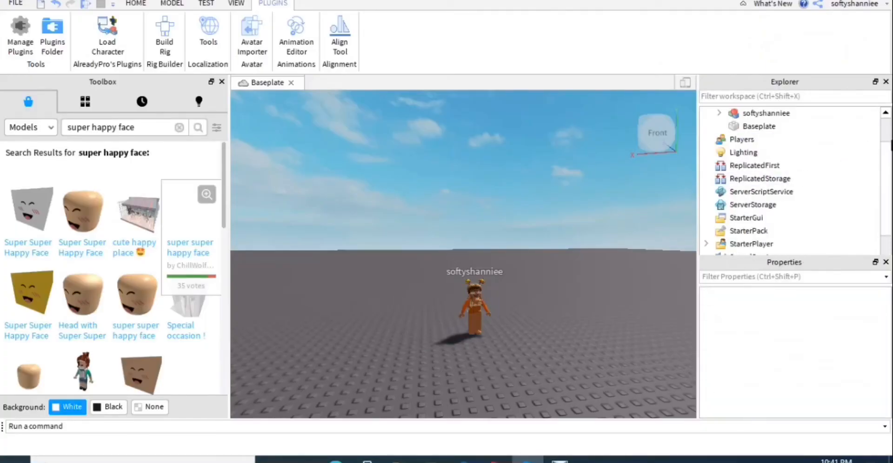
# Step: Delete the face decal from the Head of the spawned avatar
pyautogui.click(718, 113)
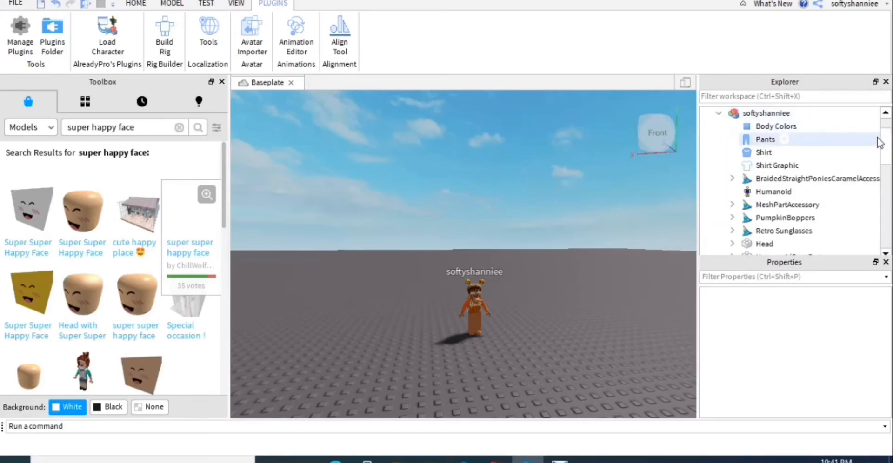
pyautogui.scroll(-5, 874, 153)
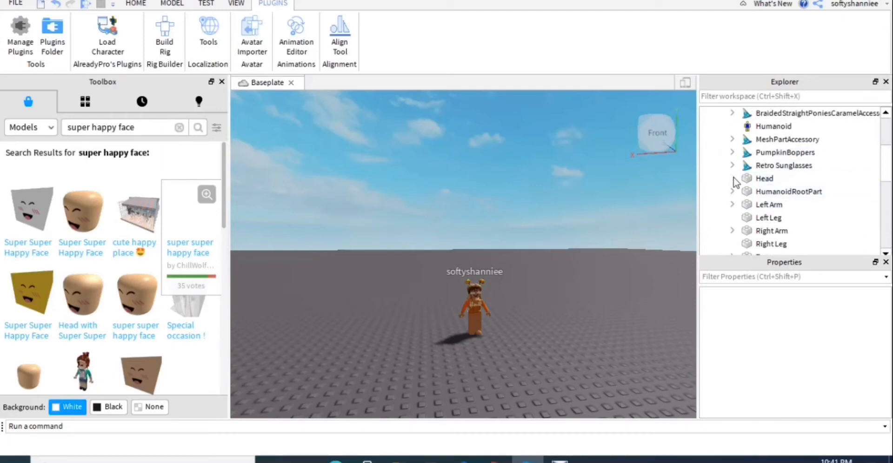
pyautogui.click(732, 178)
pyautogui.scroll(-2, 885, 162)
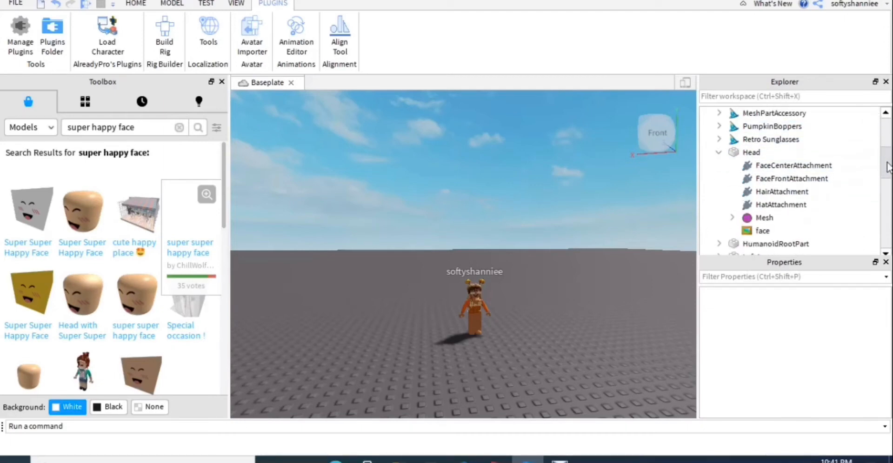
pyautogui.scroll(-1, 887, 168)
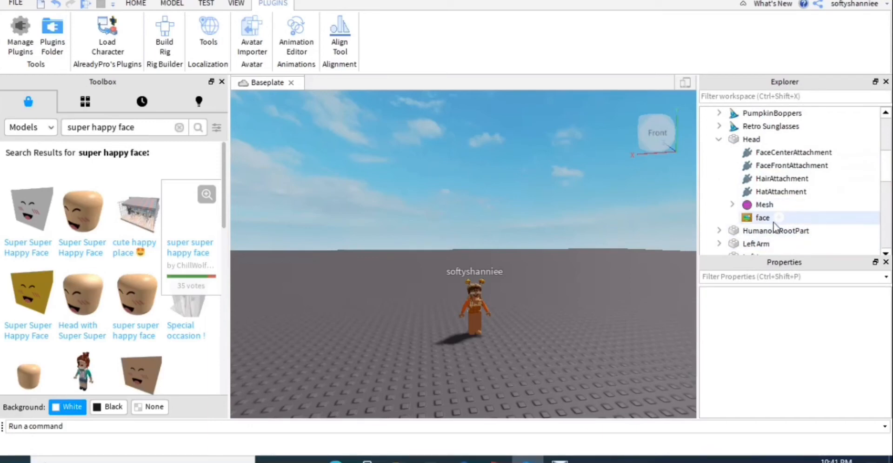
pyautogui.click(759, 218)
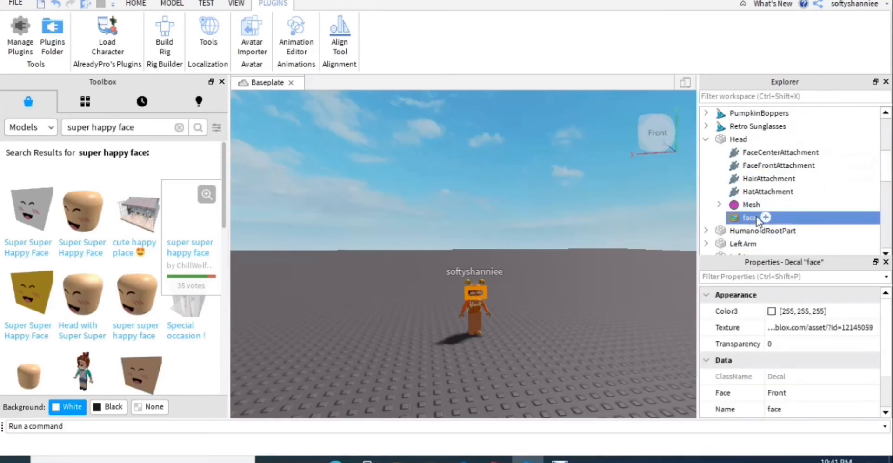
pyautogui.press('Delete')
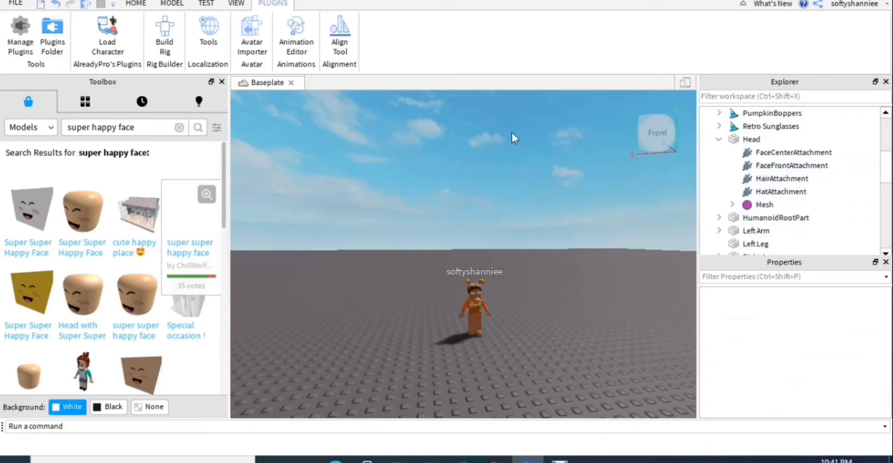
# Step: Paste the copied face Decal into the Head of the spawned avatar
pyautogui.click(719, 139)
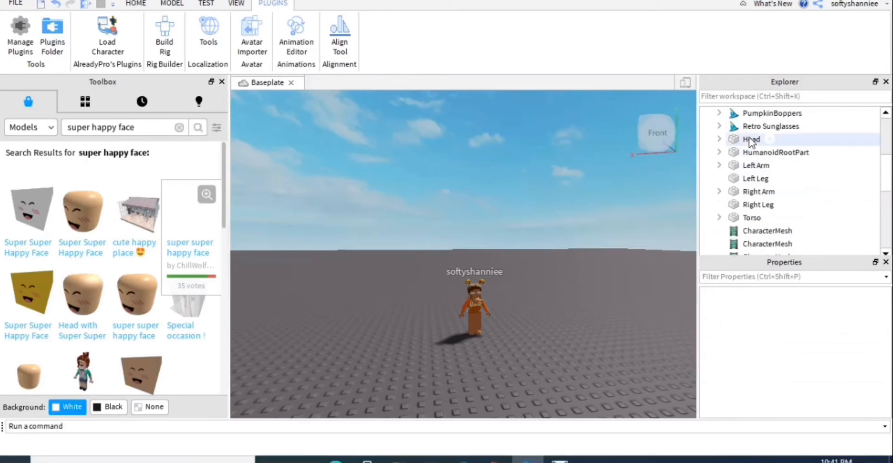
pyautogui.rightClick(751, 139)
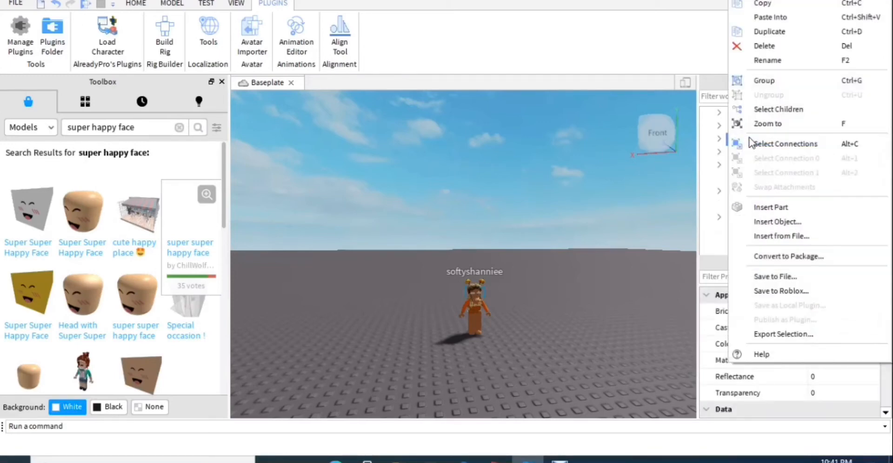
pyautogui.click(655, 173)
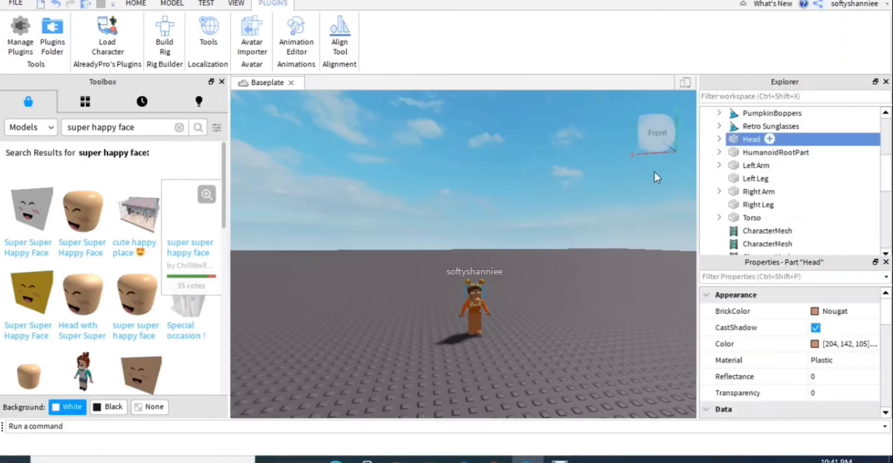
pyautogui.rightClick(751, 140)
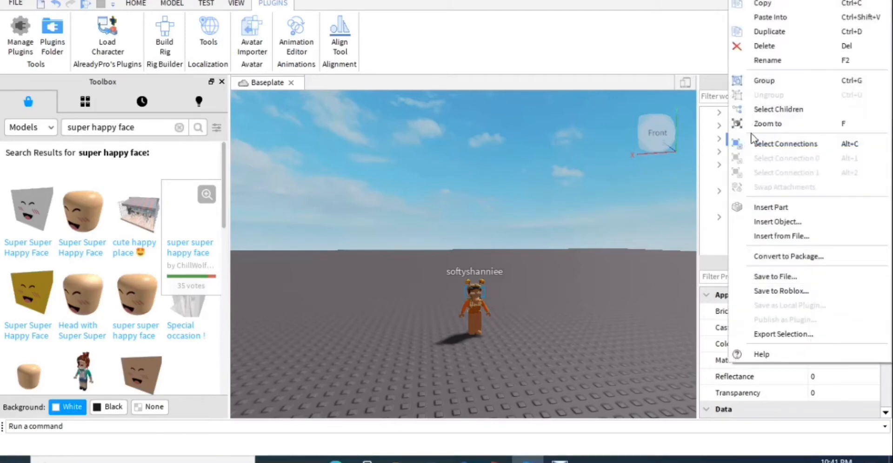
pyautogui.click(748, 15)
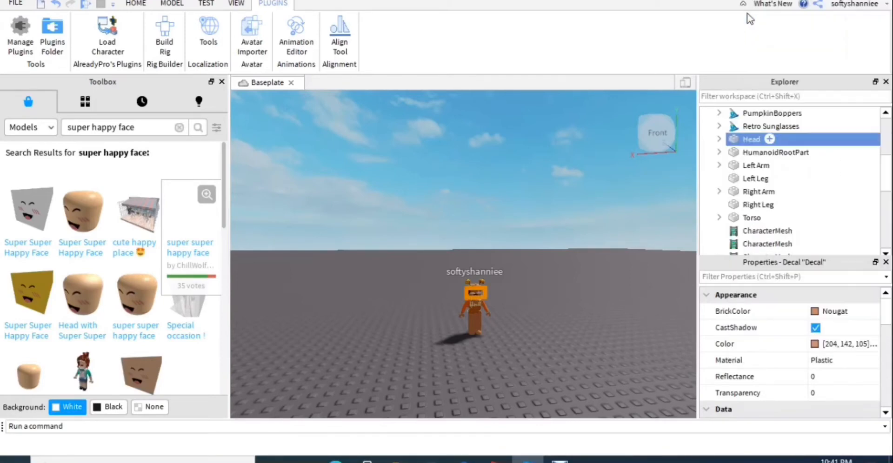
# Step: Export the whole avatar model from the Workspace as an OBJ file named "yt vid gfx"
pyautogui.scroll(5, 632, 209)
pyautogui.scroll(-3, 371, 268)
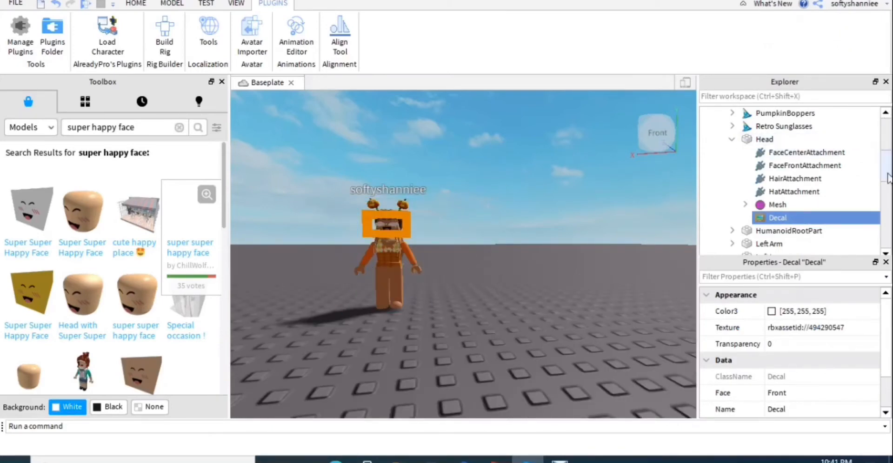
pyautogui.scroll(5, 751, 150)
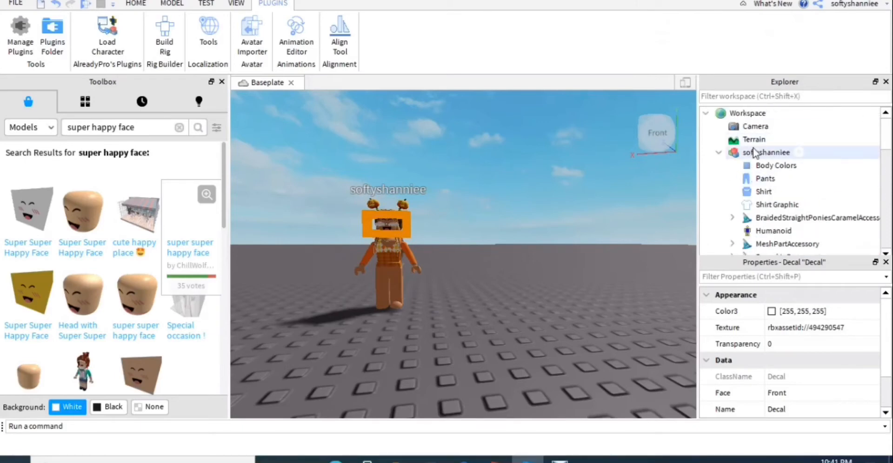
pyautogui.rightClick(752, 148)
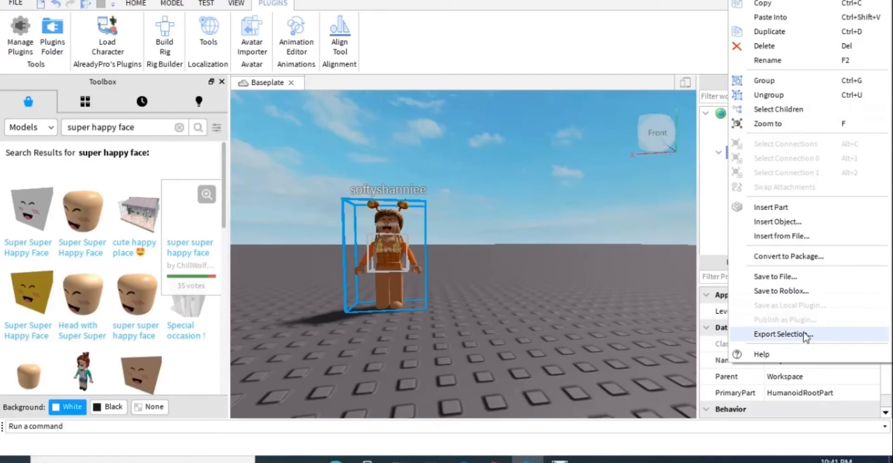
pyautogui.click(784, 334)
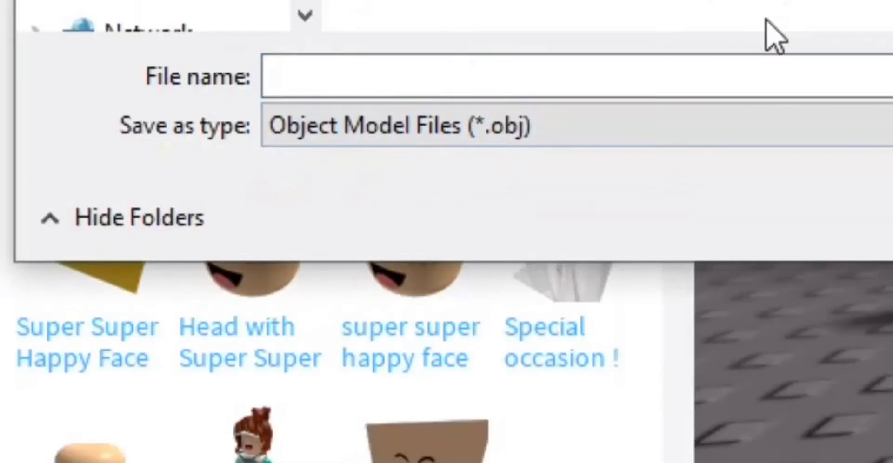
pyautogui.click(757, 78)
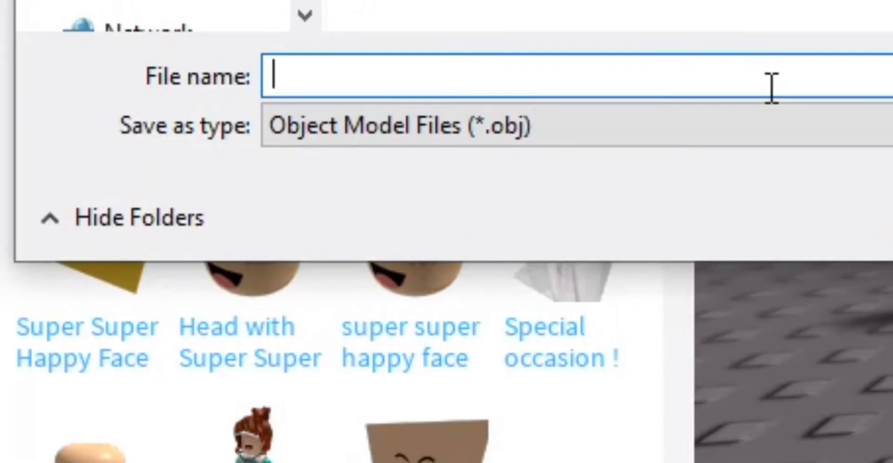
pyautogui.write('yt vid gfx')
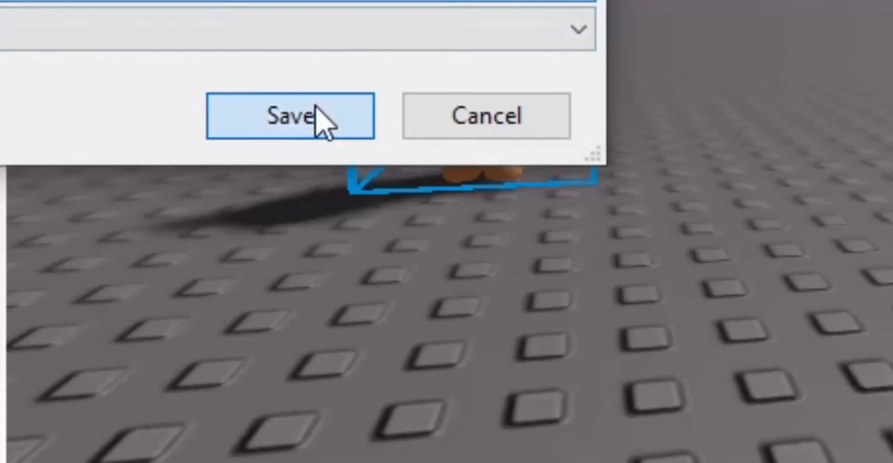
pyautogui.click(874, 193)
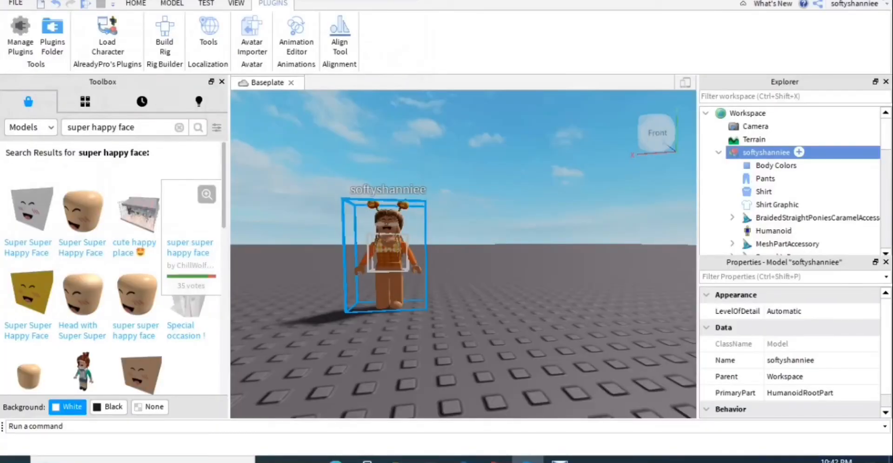
# Step: Close Roblox Studio without saving the Baseplate changes and switch to Blender
pyautogui.click(880, 1)
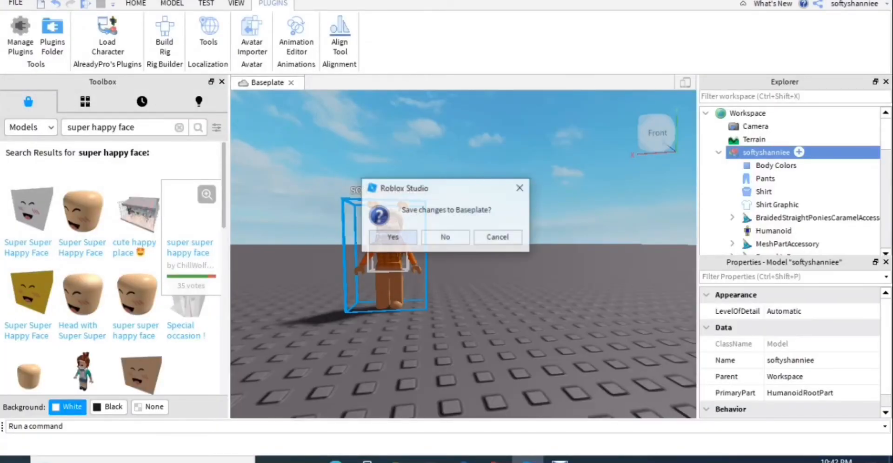
pyautogui.click(438, 236)
pyautogui.rightClick(96, 271)
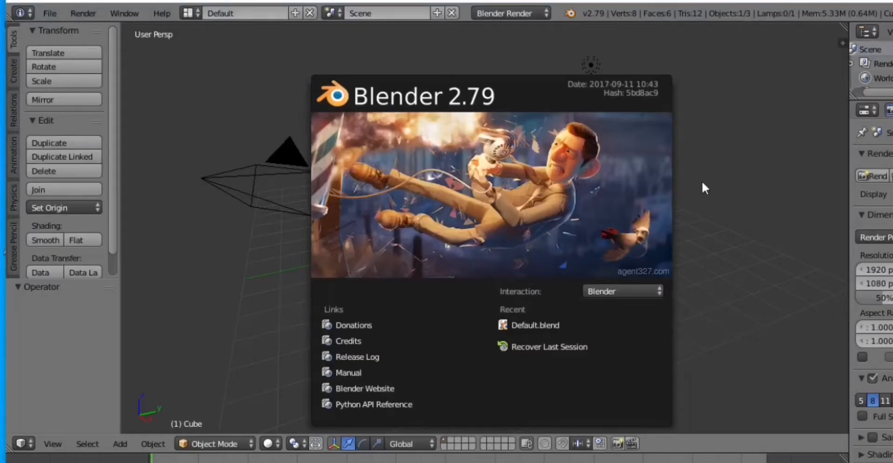
# Step: Dismiss the splash screen and delete the default cube from the scene
pyautogui.click(702, 184)
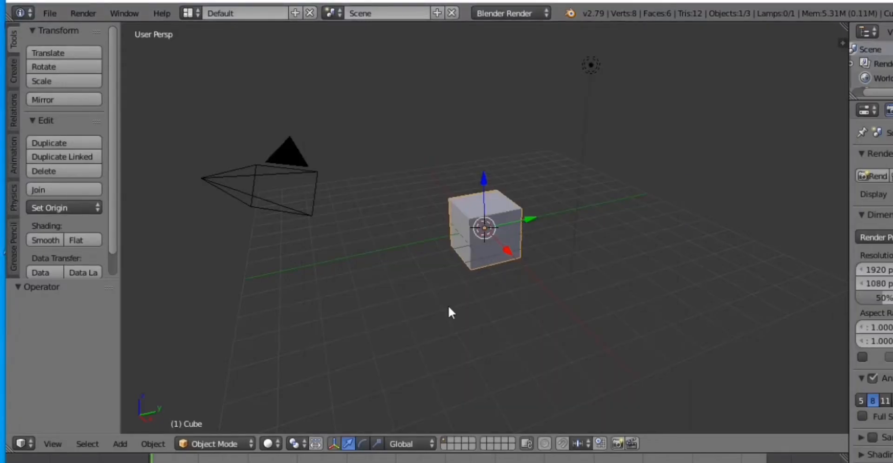
pyautogui.click(484, 210)
pyautogui.press('x')
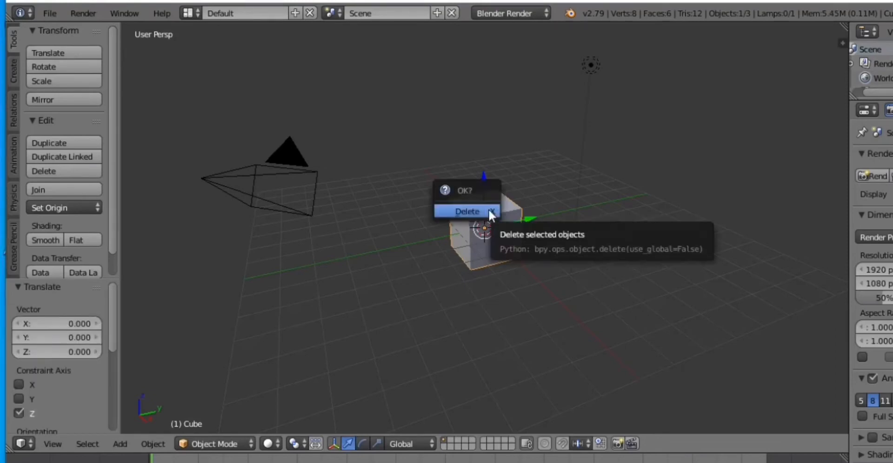
pyautogui.click(488, 209)
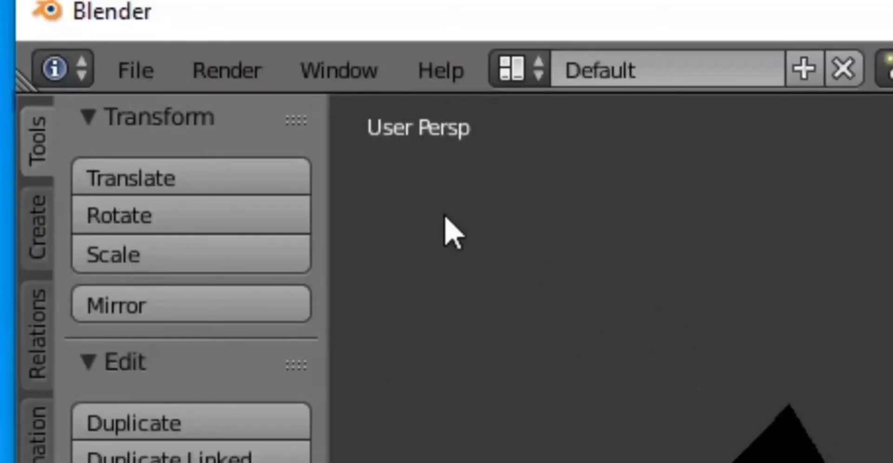
# Step: Import the Wavefront file "yt vid gfx.obj" from the Documents ROBLOX folder and set the render engine to Cycles Render
pyautogui.click(135, 70)
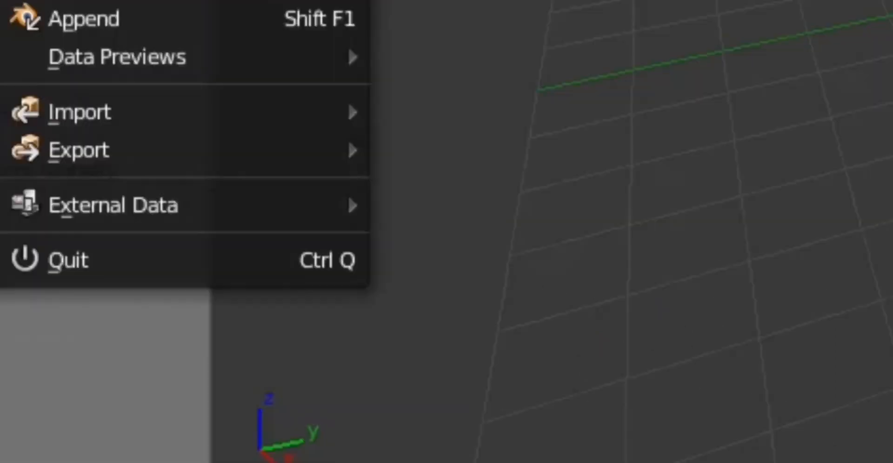
pyautogui.moveTo(124, 120)
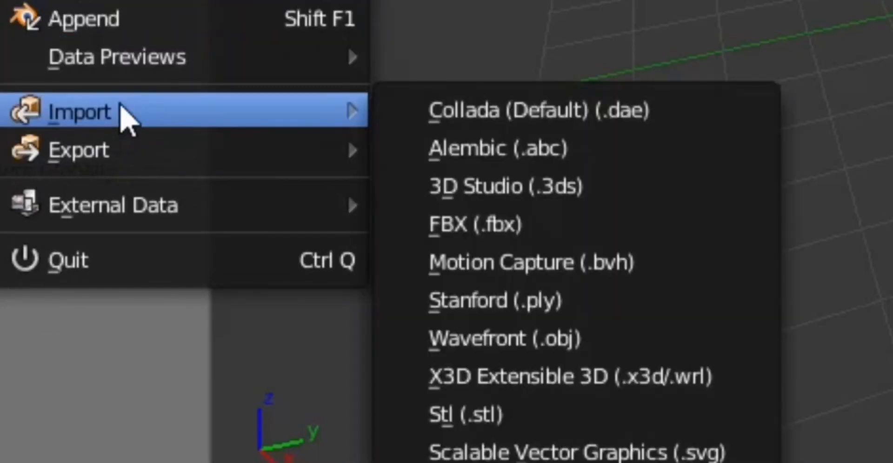
pyautogui.click(581, 346)
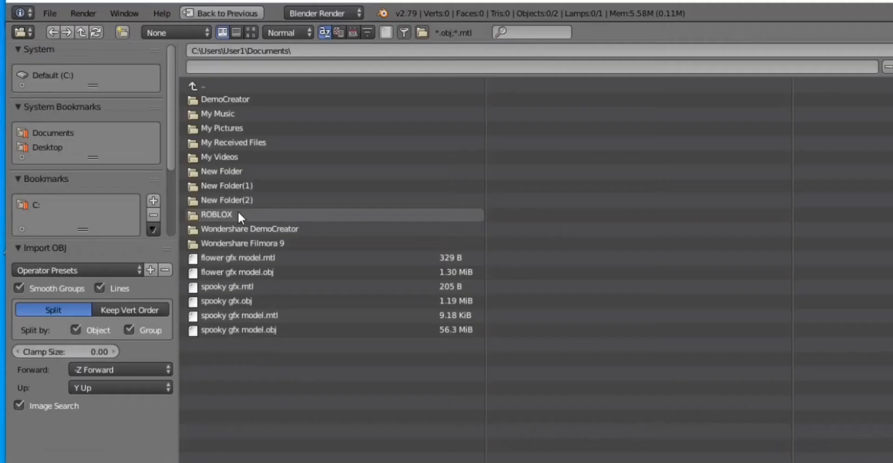
pyautogui.click(238, 213)
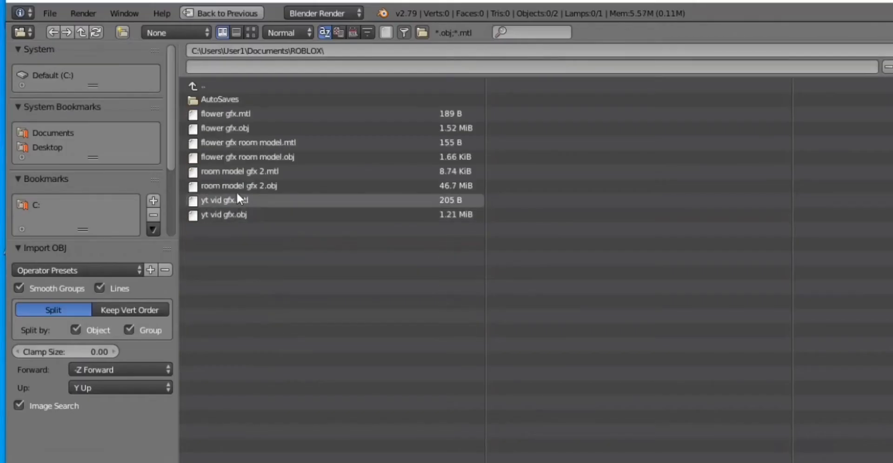
pyautogui.click(251, 215)
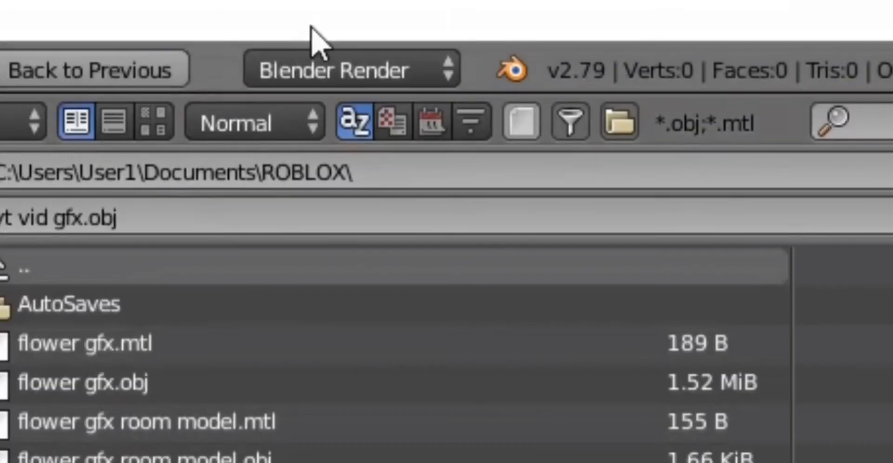
pyautogui.click(399, 75)
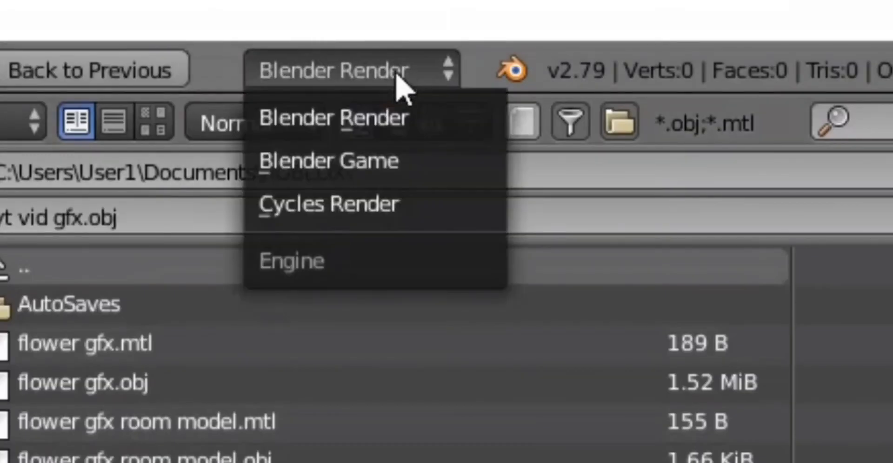
pyautogui.click(379, 206)
pyautogui.click(821, 183)
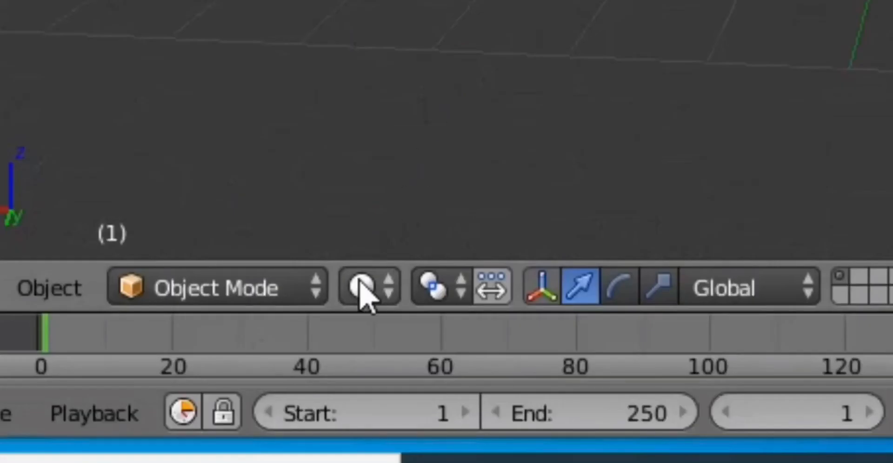
# Step: Set the viewport shading to Material and view the imported avatar from the front
pyautogui.click(243, 401)
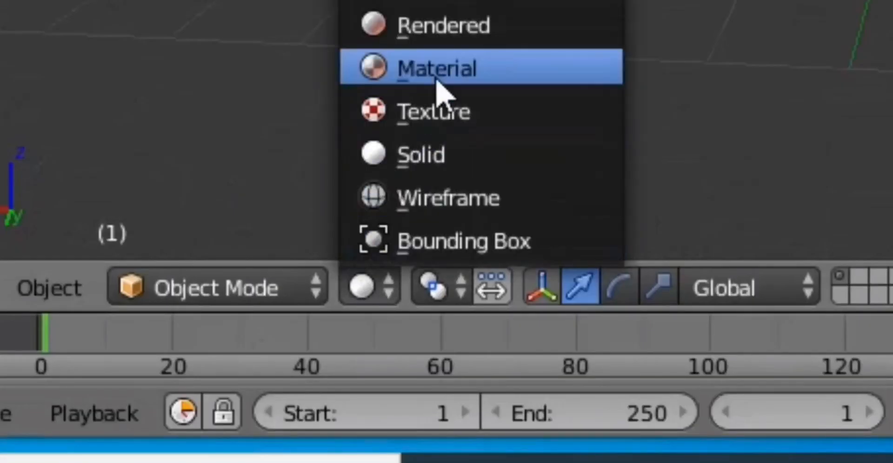
pyautogui.click(436, 80)
pyautogui.scroll(-1, 479, 201)
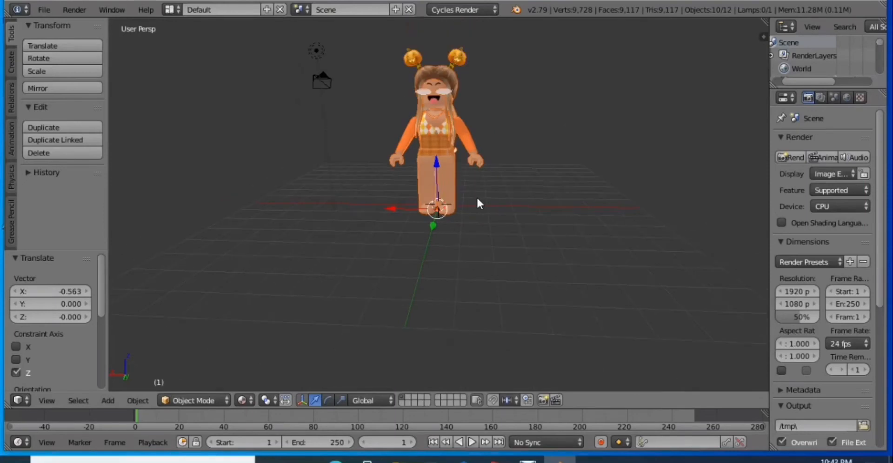
pyautogui.moveTo(478, 202)
pyautogui.mouseDown(button='middle')
pyautogui.moveTo(494, 219)
pyautogui.moveTo(512, 211)
pyautogui.moveTo(488, 227)
pyautogui.moveTo(486, 200)
pyautogui.mouseUp(button='middle')
pyautogui.scroll(2, 486, 198)
pyautogui.scroll(-1, 487, 196)
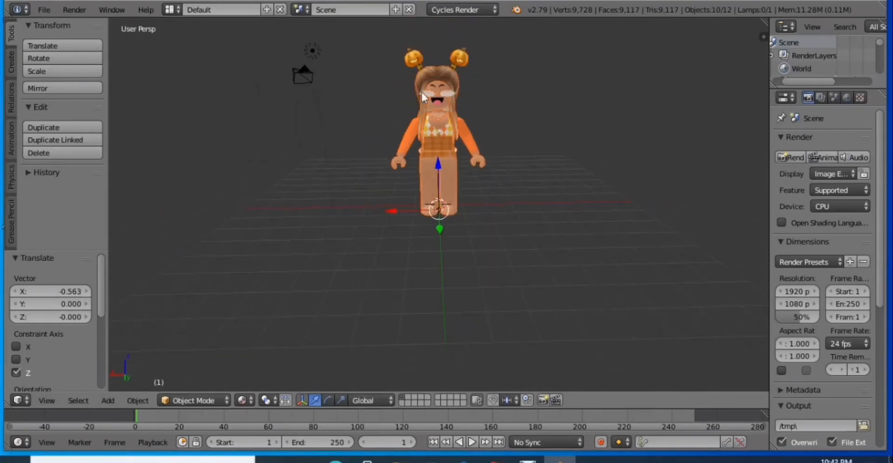
# Step: Select the avatar's body mesh, widen the properties editor and show the object's mesh data properties
pyautogui.rightClick(471, 120)
pyautogui.moveTo(768, 97); pyautogui.dragTo(704, 98)
pyautogui.click(835, 97)
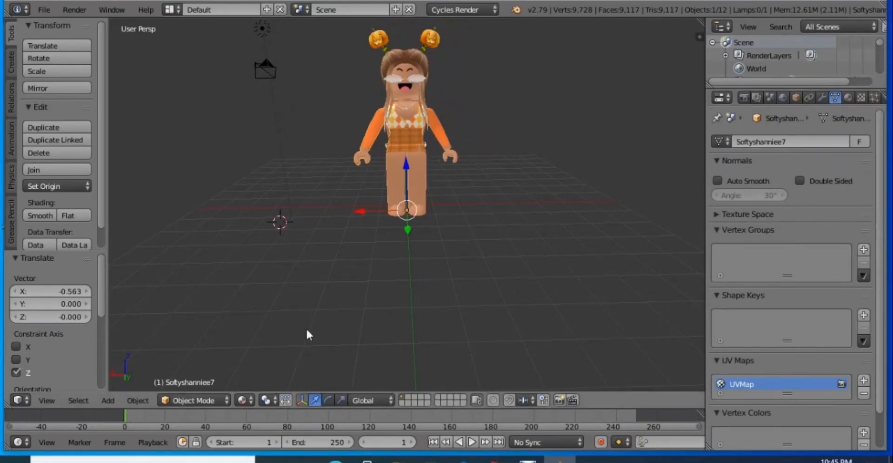
# Step: Enter Edit Mode on the avatar's body mesh and remove its doubled vertices
pyautogui.click(163, 399)
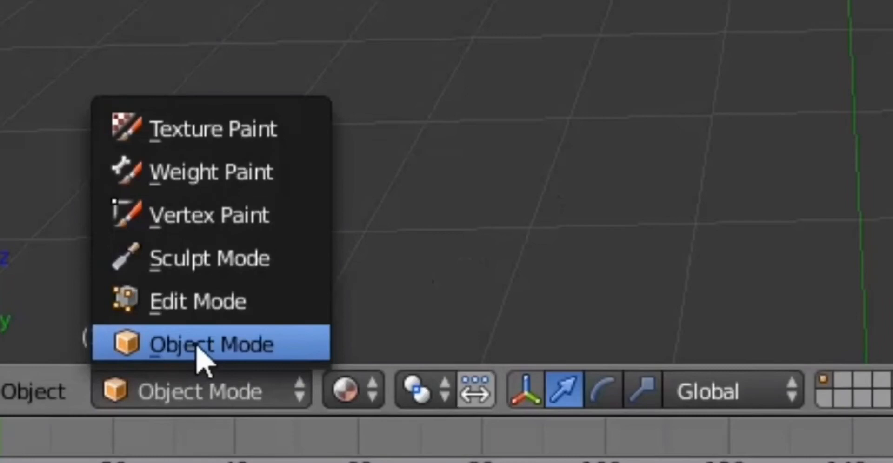
pyautogui.click(251, 311)
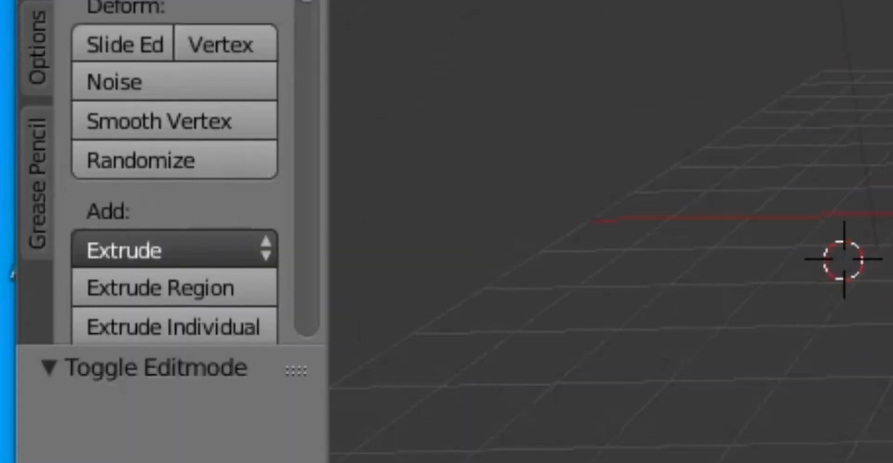
pyautogui.scroll(-10, 294, 70)
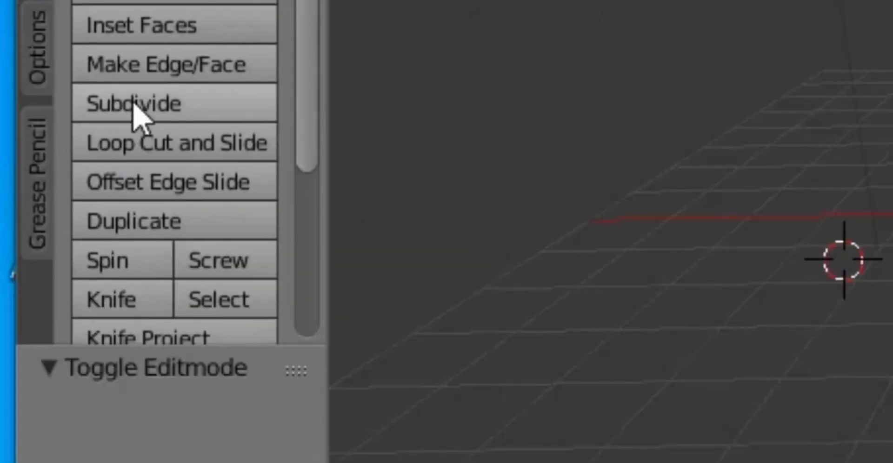
pyautogui.scroll(-8, 299, 196)
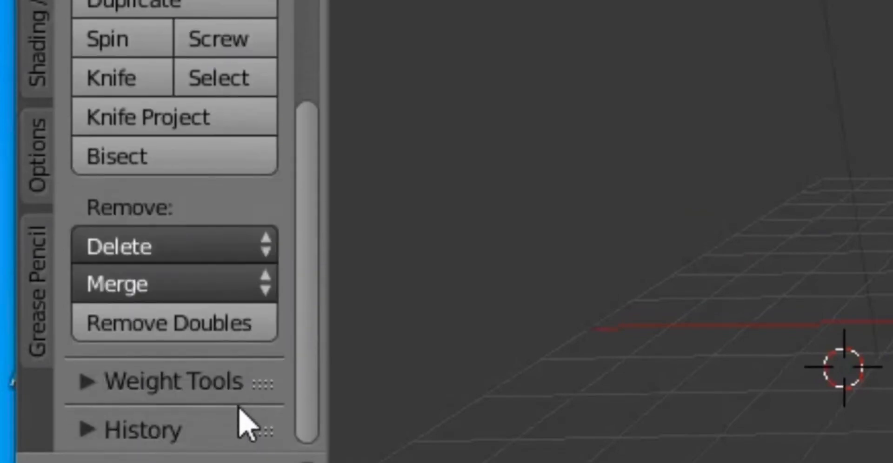
pyautogui.click(247, 326)
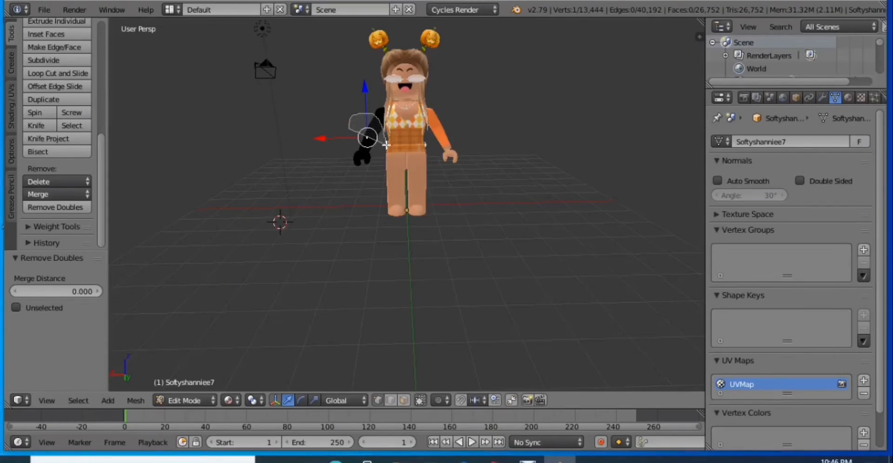
# Step: Lasso-select the avatar's right hand and try to pose it by moving it freely outward, about -0.71 along Z, and along Y
pyautogui.moveTo(384, 173); pyautogui.dragTo(366, 177)
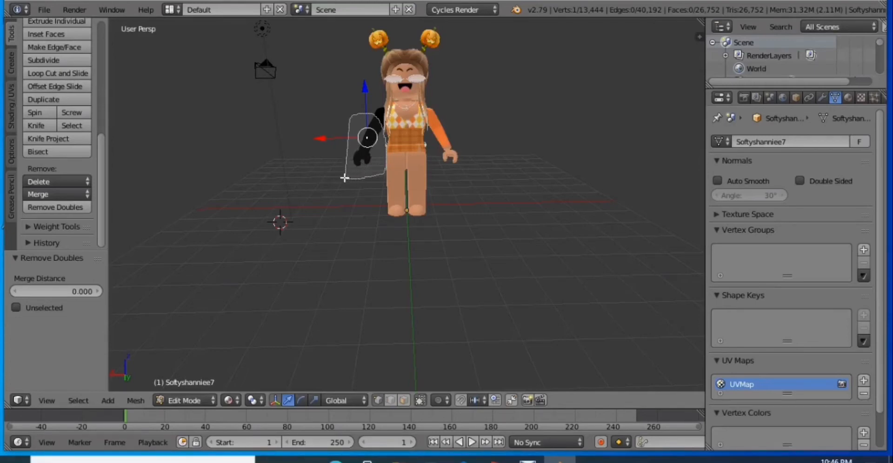
pyautogui.keyDown('ctrl'); pyautogui.moveTo(344, 178); pyautogui.dragTo(339, 170); pyautogui.keyUp('ctrl')
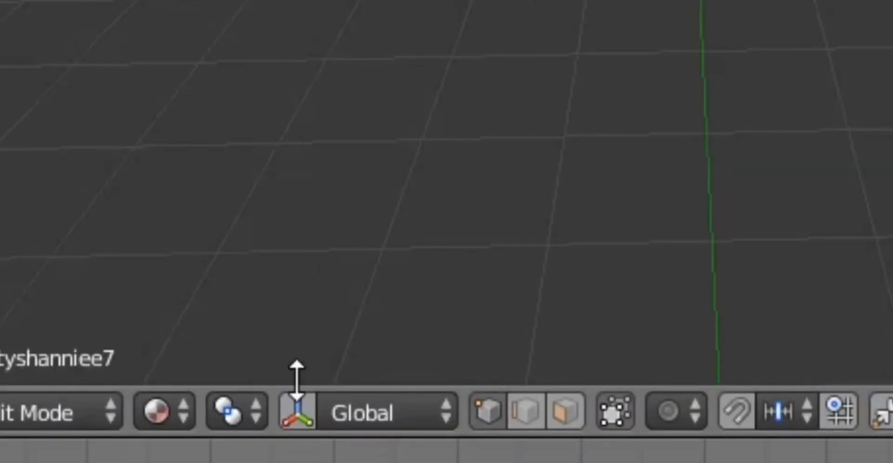
pyautogui.click(297, 412)
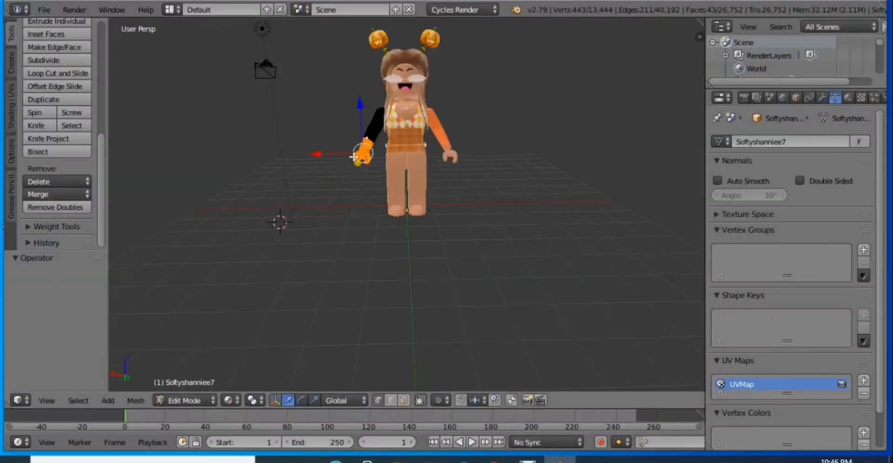
pyautogui.moveTo(360, 154); pyautogui.dragTo(332, 138)
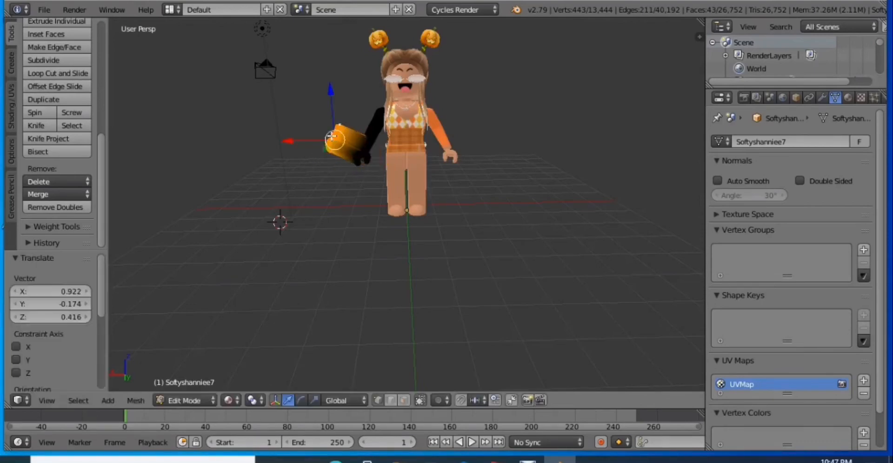
pyautogui.moveTo(329, 94); pyautogui.dragTo(482, 175)
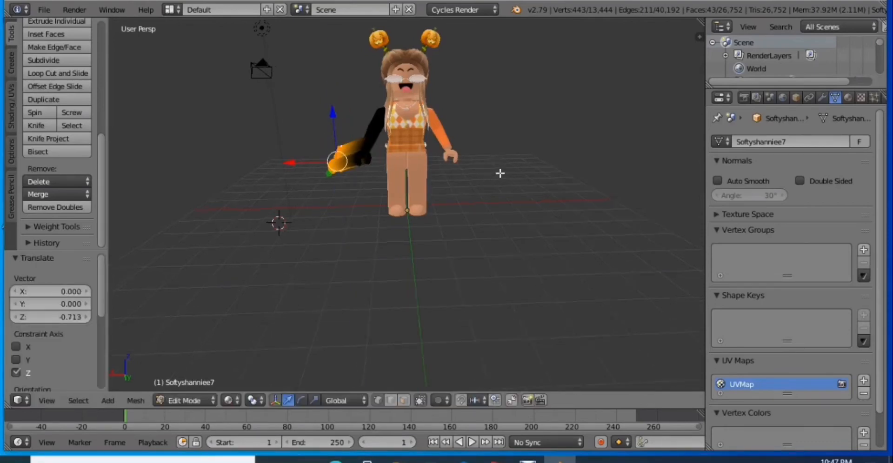
pyautogui.moveTo(498, 174); pyautogui.dragTo(391, 233, button='middle')
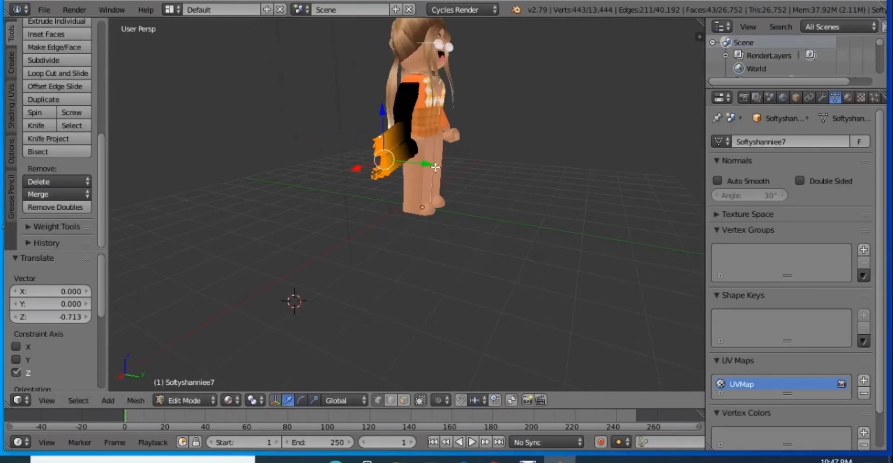
pyautogui.moveTo(435, 166); pyautogui.dragTo(350, 190)
# Step: Undo all the moves of the avatar's right hand and its lasso selection
pyautogui.hotkey('ctrl', 'z')
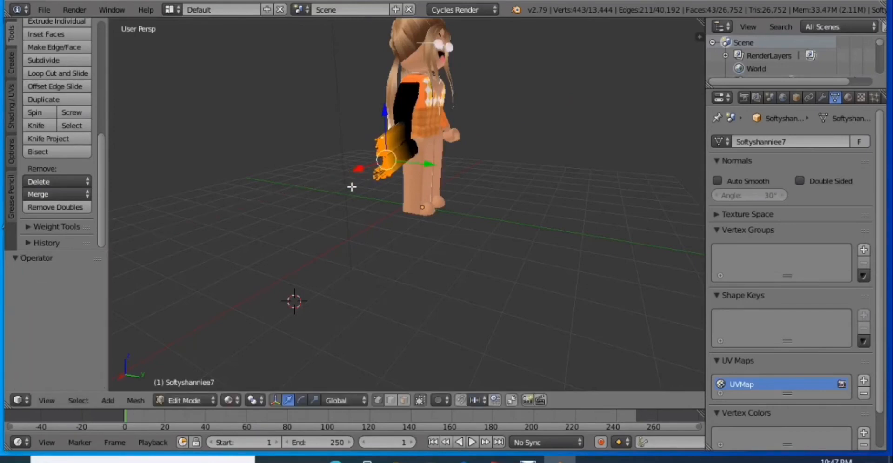
pyautogui.hotkey('ctrl', 'z')
pyautogui.hotkey('ctrl', 'z')
pyautogui.hotkey('ctrl', 'z')
pyautogui.hotkey('ctrl', 'z')
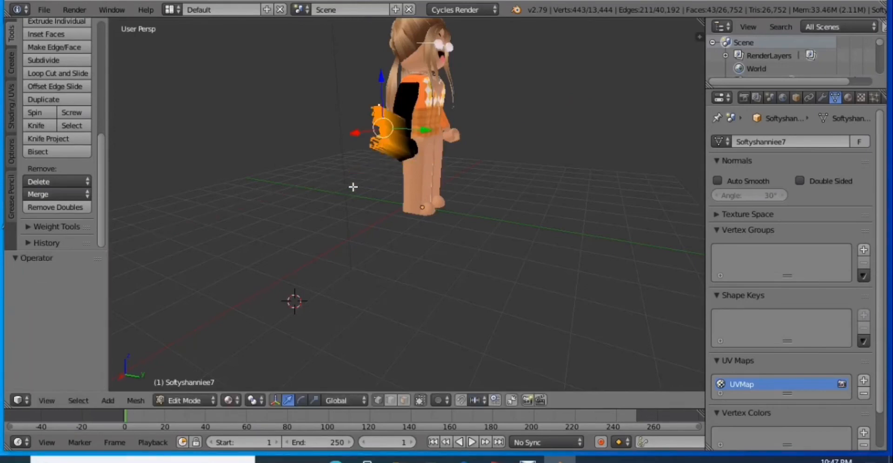
pyautogui.moveTo(356, 187); pyautogui.dragTo(317, 181, button='middle')
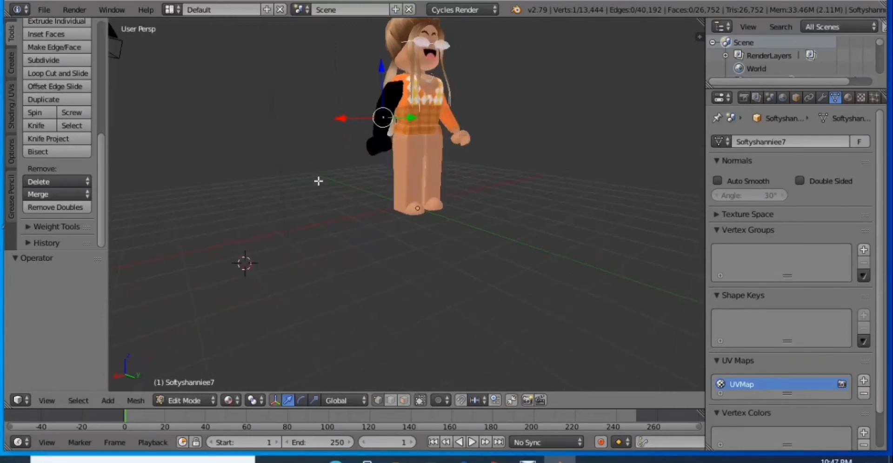
# Step: Try to rotate the avatar's right forearm and hand about X by 342° and shift them, and undo the attempt
pyautogui.click(302, 400)
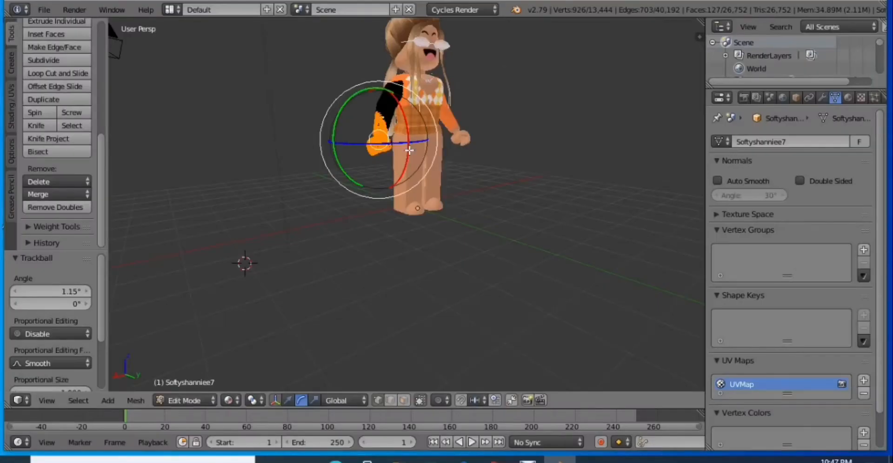
pyautogui.moveTo(409, 149); pyautogui.dragTo(356, 133)
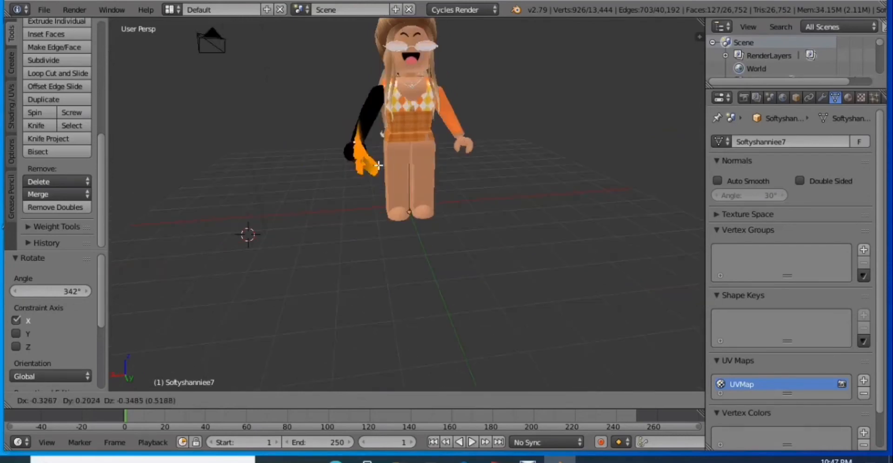
pyautogui.moveTo(375, 172)
pyautogui.mouseDown()
pyautogui.moveTo(384, 168)
pyautogui.moveTo(367, 161)
pyautogui.mouseUp()
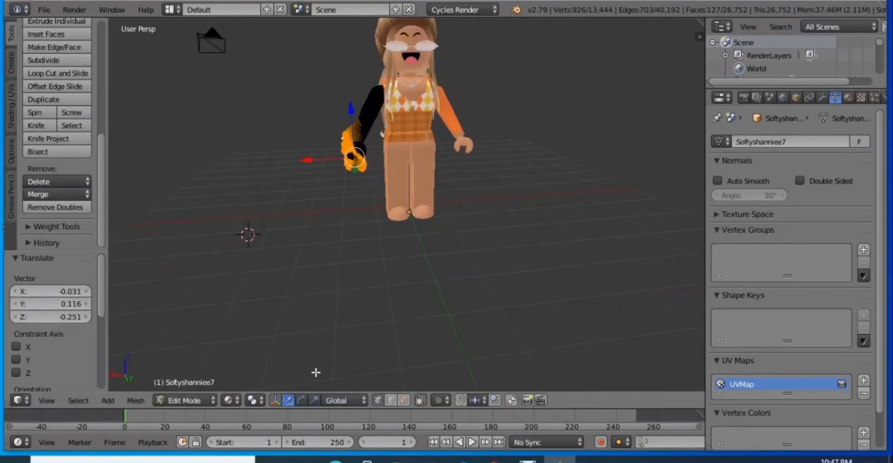
pyautogui.hotkey('ctrl', 'z')
pyautogui.hotkey('ctrl', 'z')
pyautogui.hotkey('ctrl', 'z')
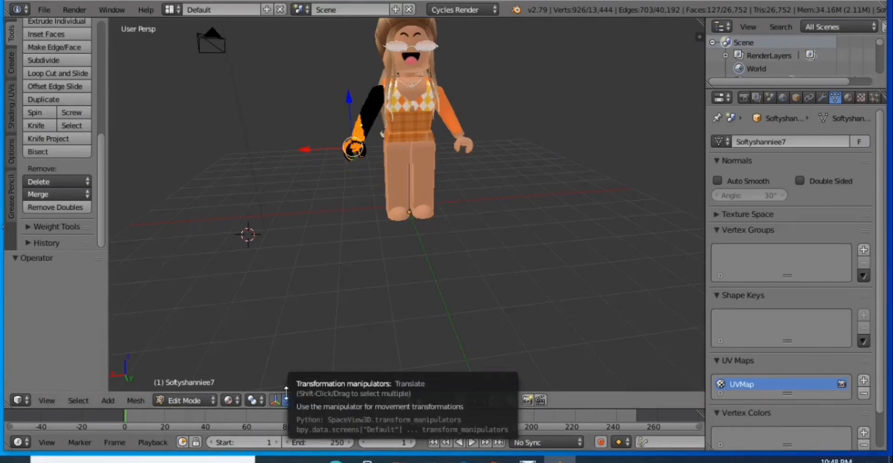
pyautogui.hotkey('ctrl', 'z')
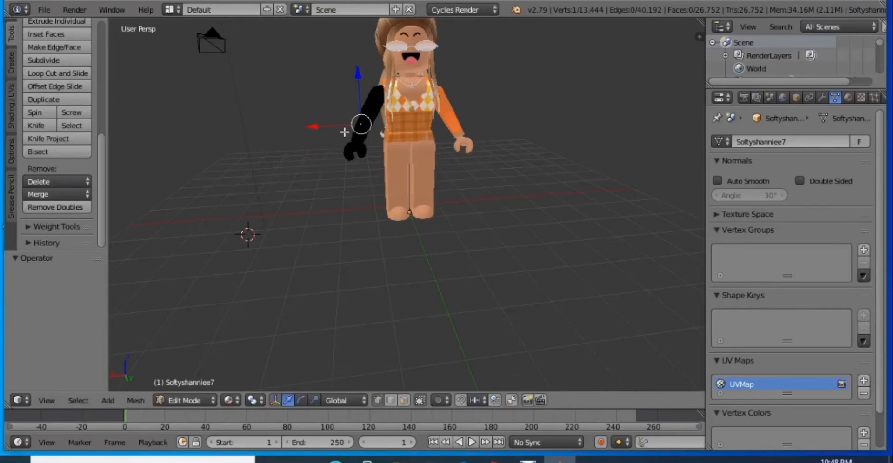
# Step: Lasso-select the avatar's right hand again and try to rotate it slightly about the Z axis, by about 1.5°
pyautogui.moveTo(368, 137); pyautogui.dragTo(344, 186)
pyautogui.press('Escape')
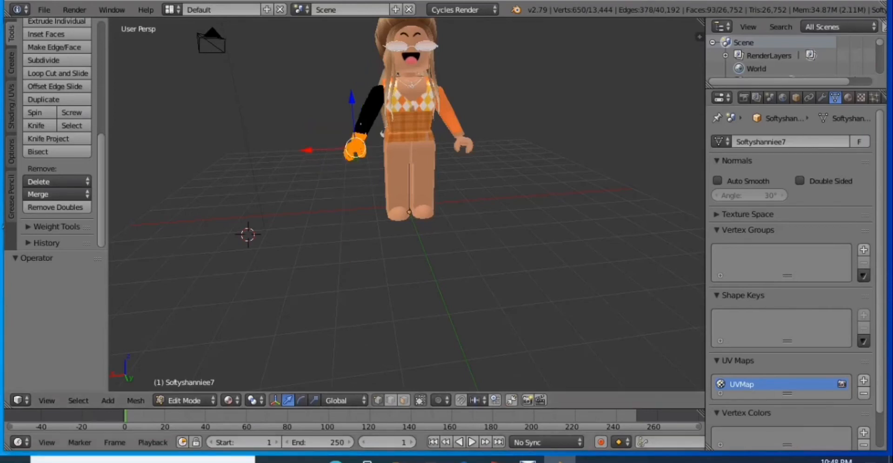
pyautogui.click(301, 400)
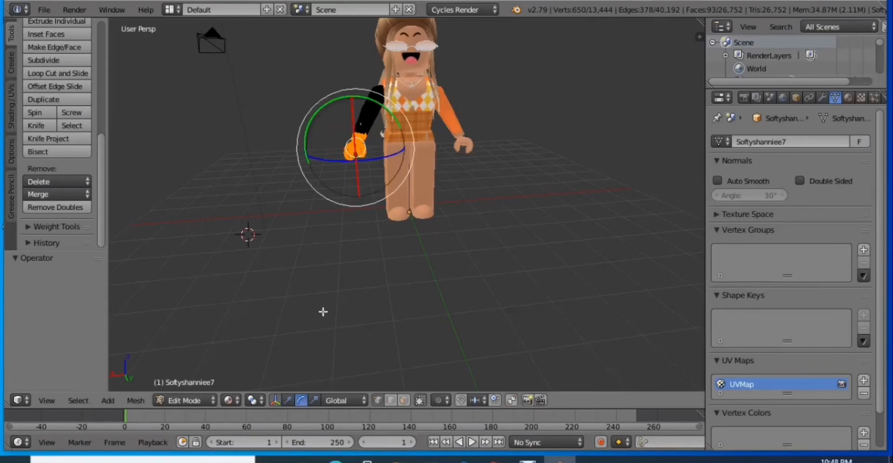
pyautogui.moveTo(377, 158); pyautogui.dragTo(469, 142)
pyautogui.moveTo(414, 158); pyautogui.dragTo(396, 168)
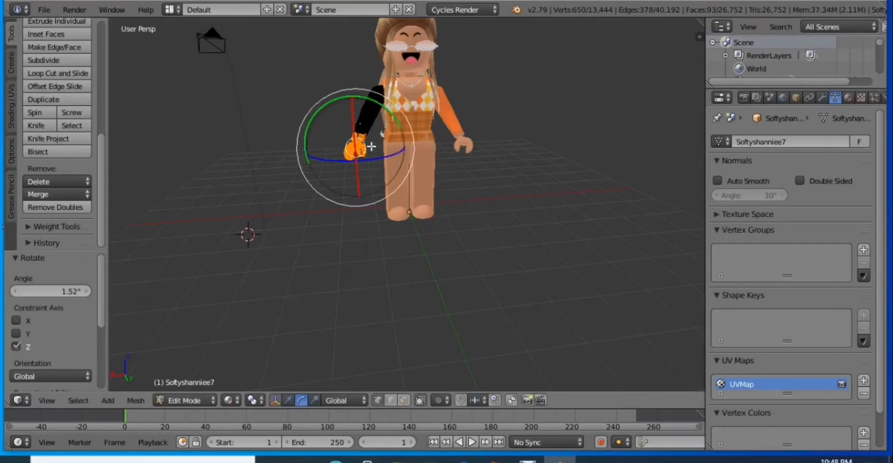
pyautogui.moveTo(355, 139); pyautogui.dragTo(266, 413)
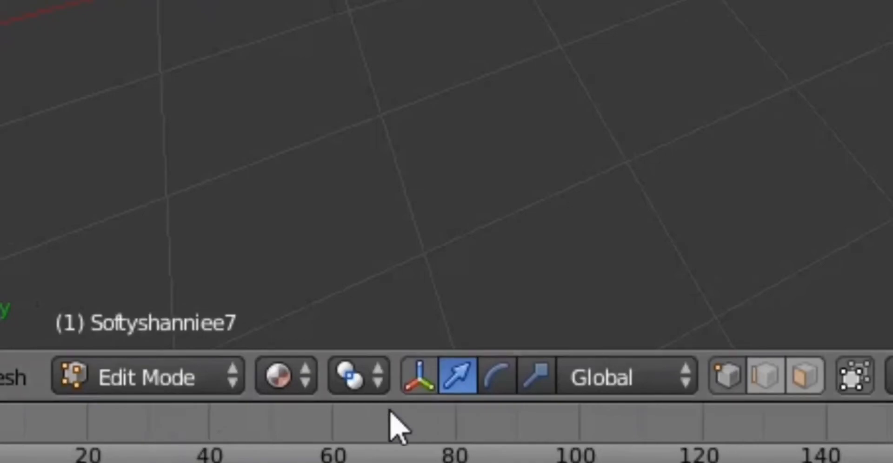
# Step: Set the viewport shading to Wireframe and lasso-select all vertices of the avatar's right forearm and hand
pyautogui.click(280, 380)
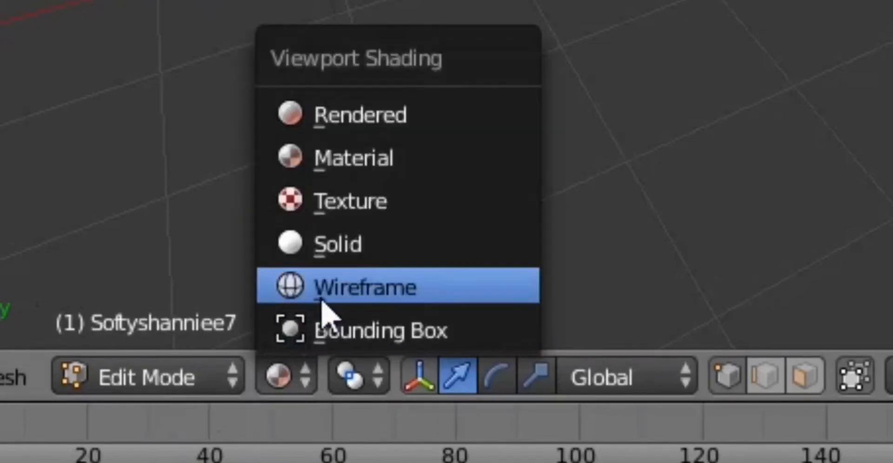
pyautogui.click(321, 300)
pyautogui.click(327, 153)
pyautogui.rightClick(329, 166)
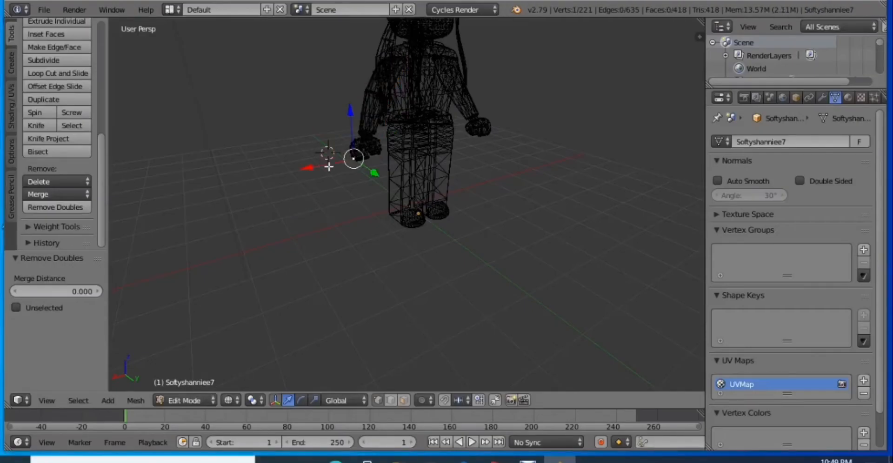
pyautogui.rightClick(375, 118)
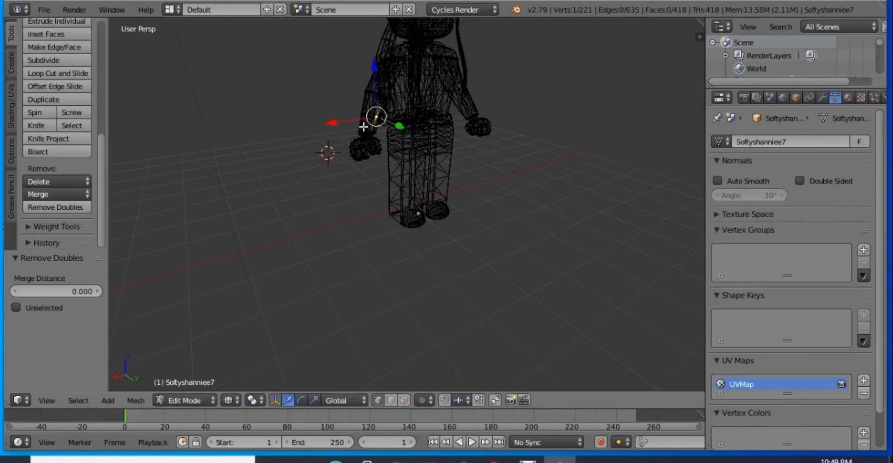
pyautogui.rightClick(362, 130)
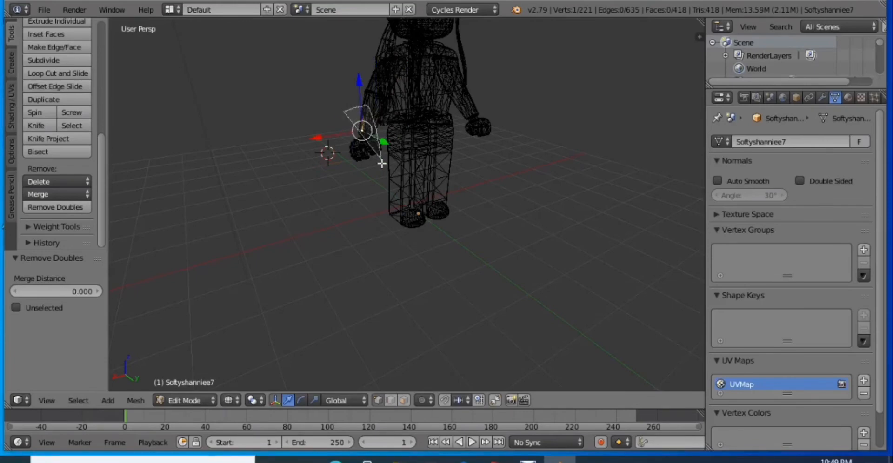
pyautogui.hotkey('ctrl', 'l')
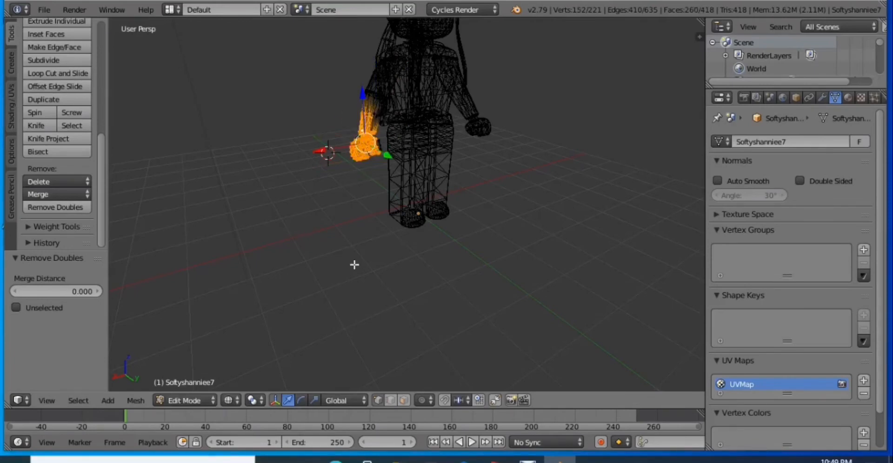
# Step: Rotate the selected forearm and hand about 19.3° around X and 16.5° around Z, and move them back toward the upper arm
pyautogui.click(305, 398)
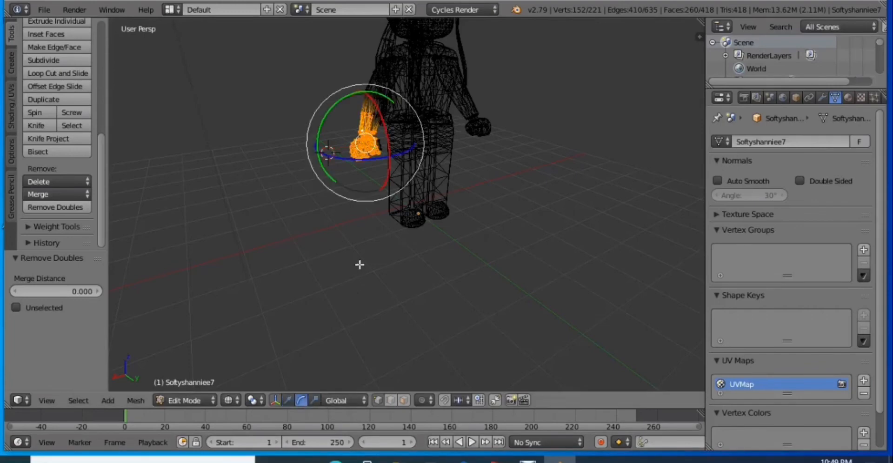
pyautogui.moveTo(401, 156); pyautogui.dragTo(440, 43)
pyautogui.moveTo(386, 122)
pyautogui.mouseDown()
pyautogui.moveTo(367, 74)
pyautogui.moveTo(399, 66)
pyautogui.moveTo(410, 101)
pyautogui.moveTo(384, 108)
pyautogui.mouseUp()
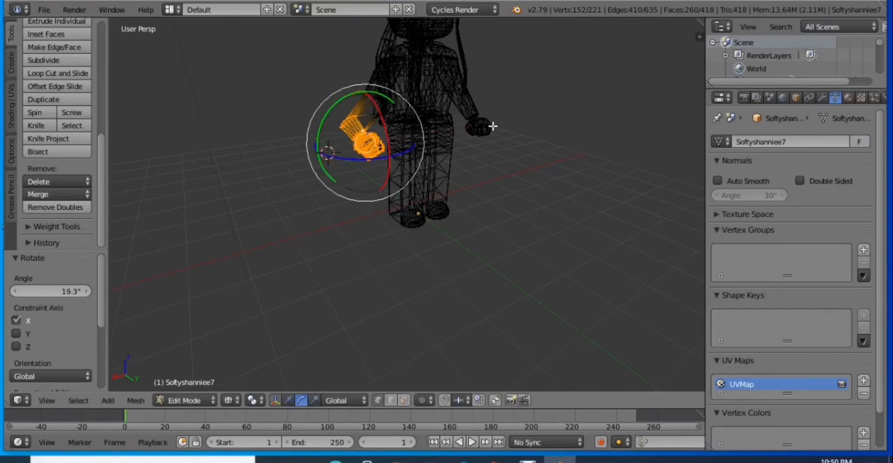
pyautogui.moveTo(493, 144); pyautogui.dragTo(379, 148, button='middle')
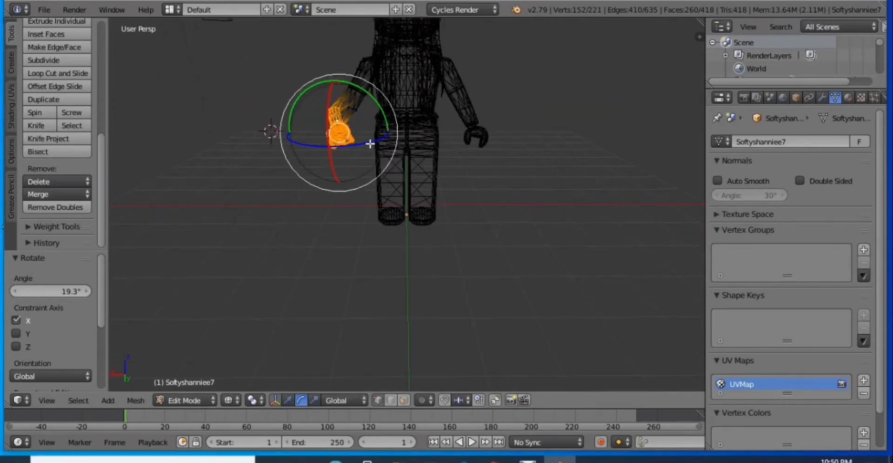
pyautogui.moveTo(369, 144); pyautogui.dragTo(425, 138)
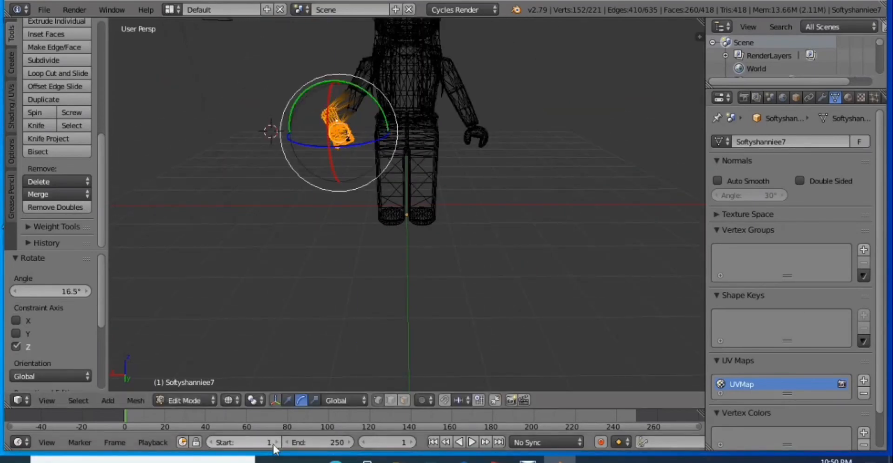
pyautogui.click(289, 402)
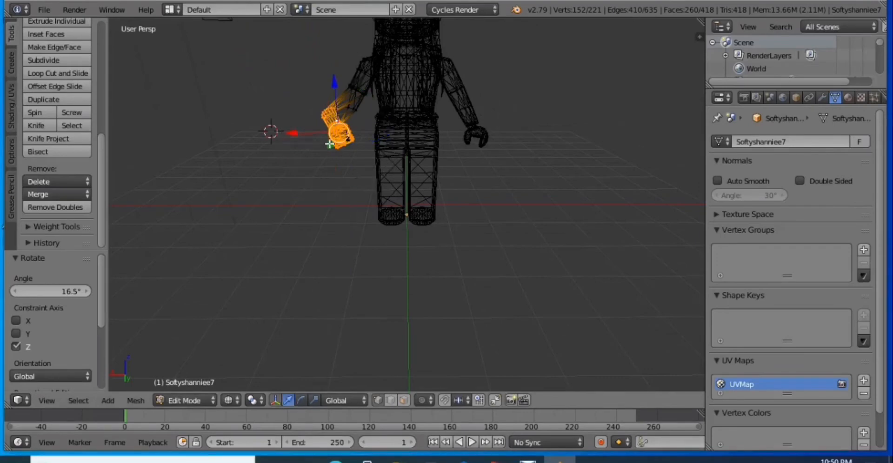
pyautogui.moveTo(329, 144); pyautogui.dragTo(361, 149)
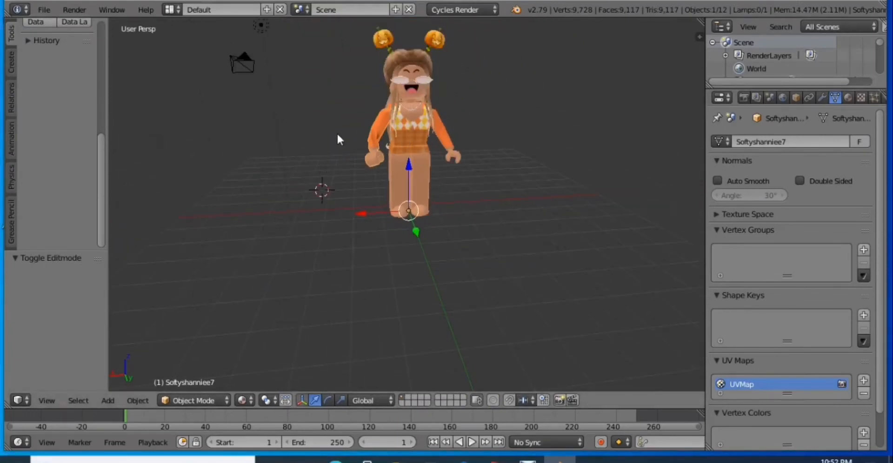
pyautogui.scroll(5, 349, 121)
pyautogui.scroll(-4, 358, 139)
pyautogui.scroll(1, 465, 158)
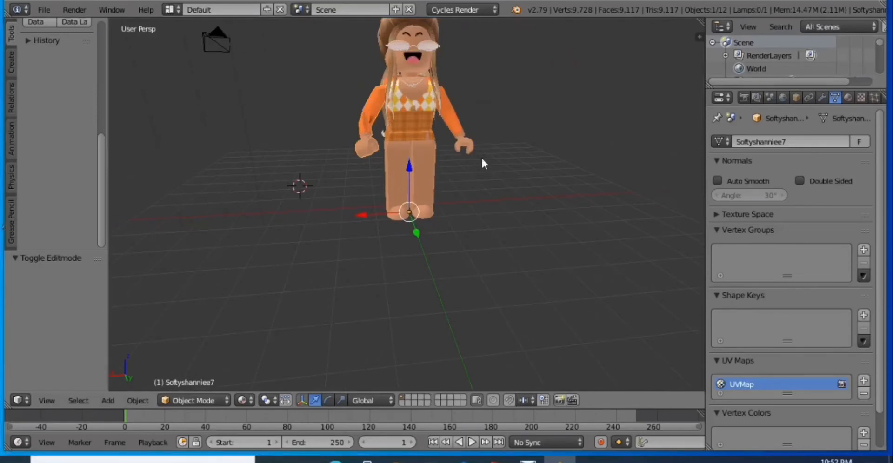
pyautogui.scroll(-2, 359, 131)
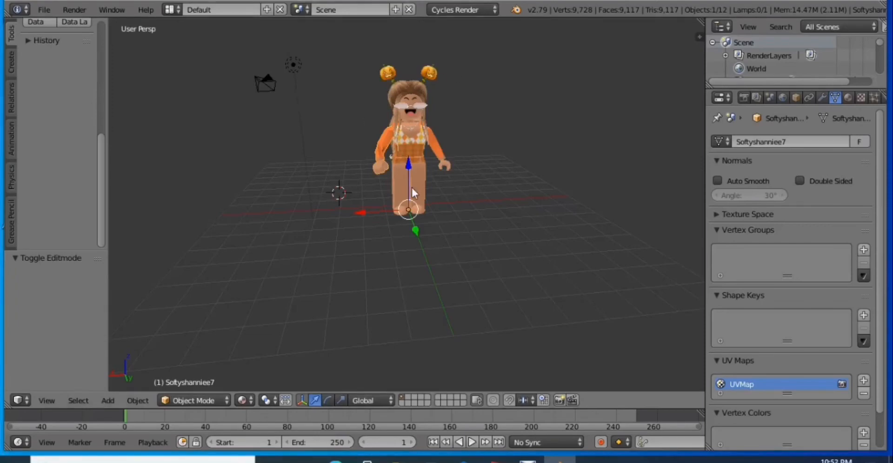
pyautogui.scroll(3, 325, 215)
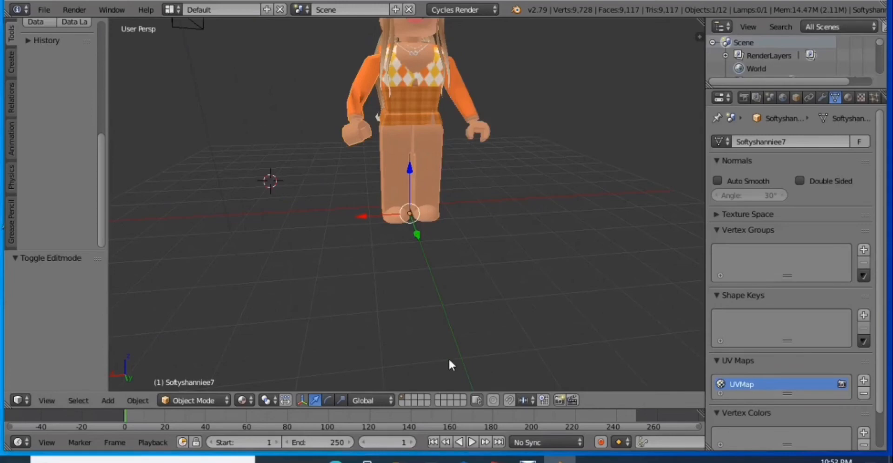
pyautogui.scroll(-3, 454, 152)
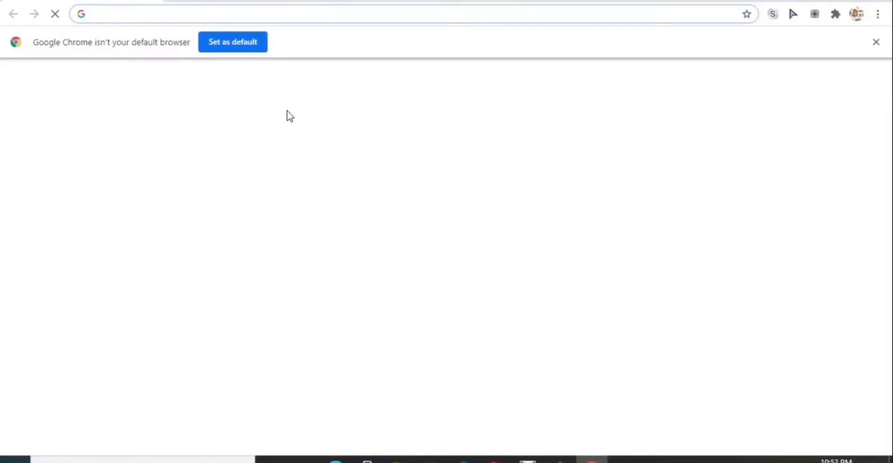
# Step: Switch to Chrome and open the HDRI Haven website at hdrihaven.com
pyautogui.write('hdriha')
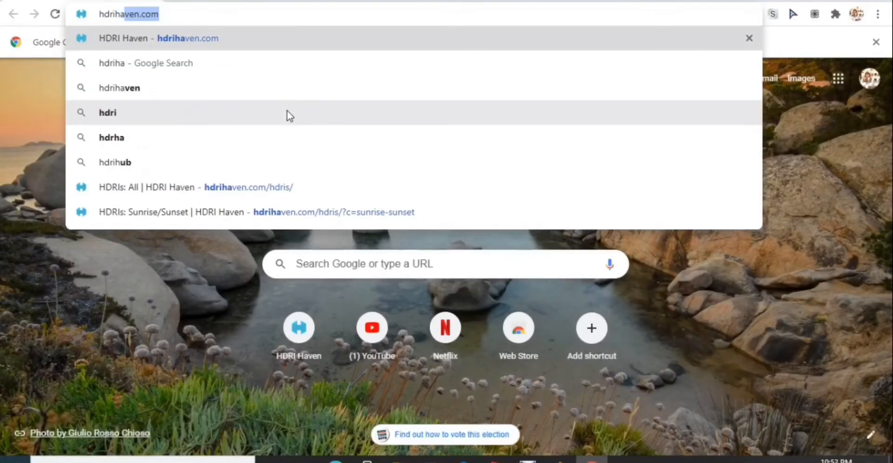
pyautogui.write('ve')
pyautogui.press('Return')
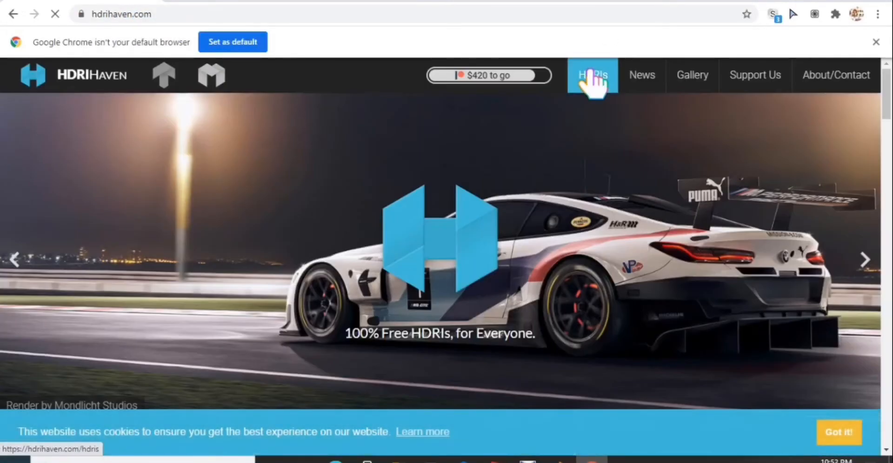
# Step: Open the site's HDRI library and filter it to the Skies category
pyautogui.click(593, 77)
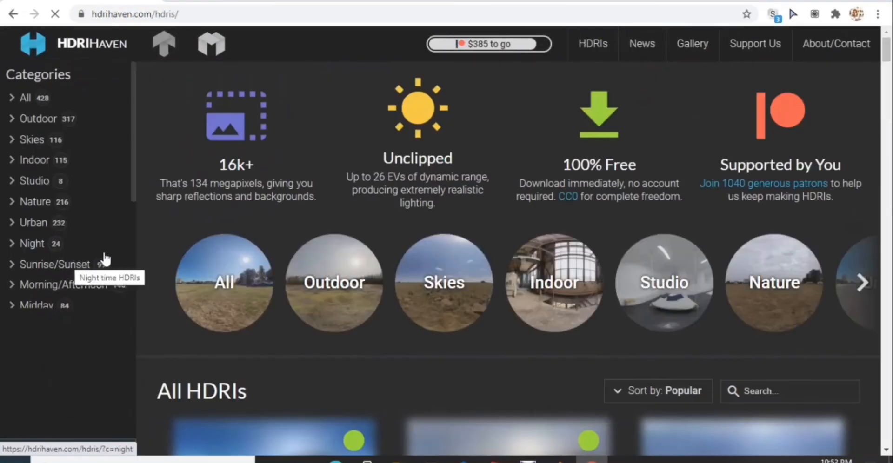
pyautogui.scroll(-9, 321, 223)
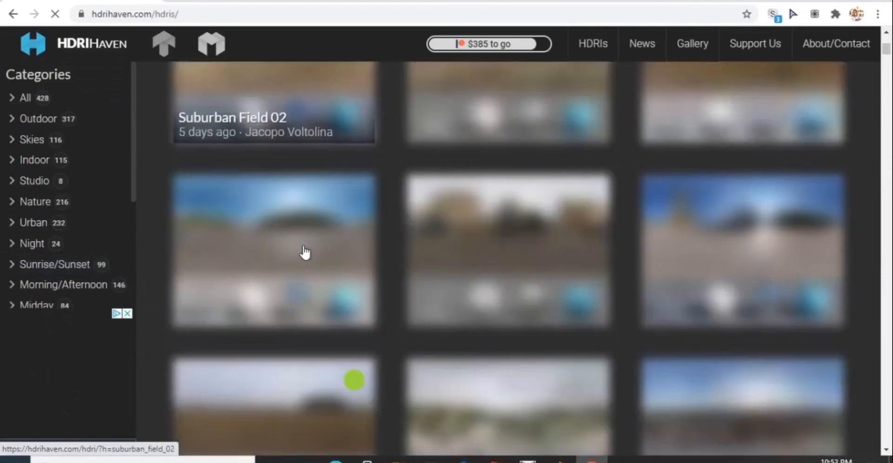
pyautogui.scroll(9, 307, 210)
pyautogui.scroll(-1, 294, 214)
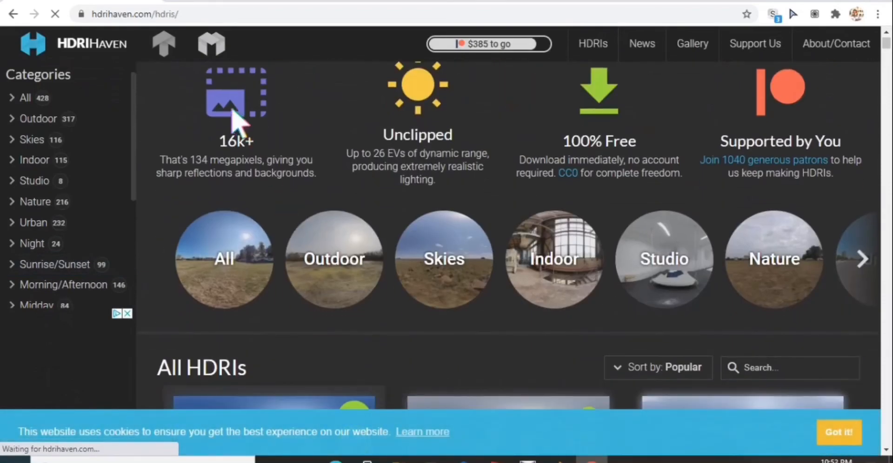
pyautogui.scroll(-1, 231, 112)
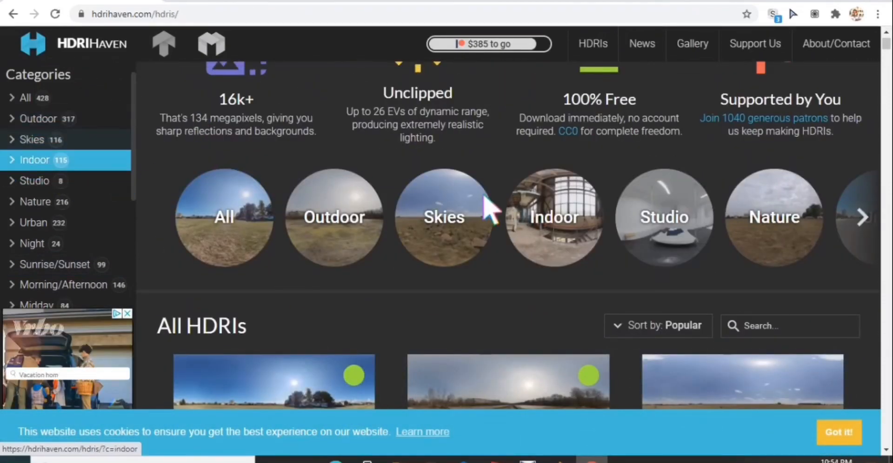
pyautogui.click(55, 148)
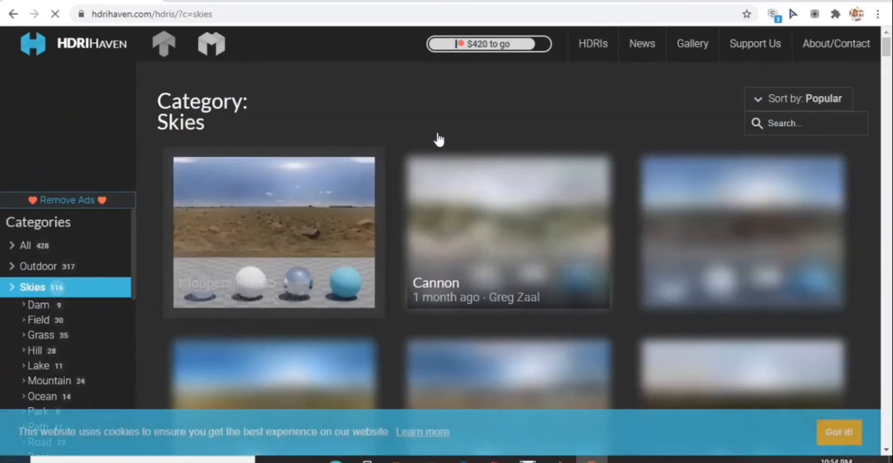
# Step: Browse the Skies HDRIs for Kiara 1 Dawn, open its page and download the 4k HDR file
pyautogui.scroll(-3, 438, 139)
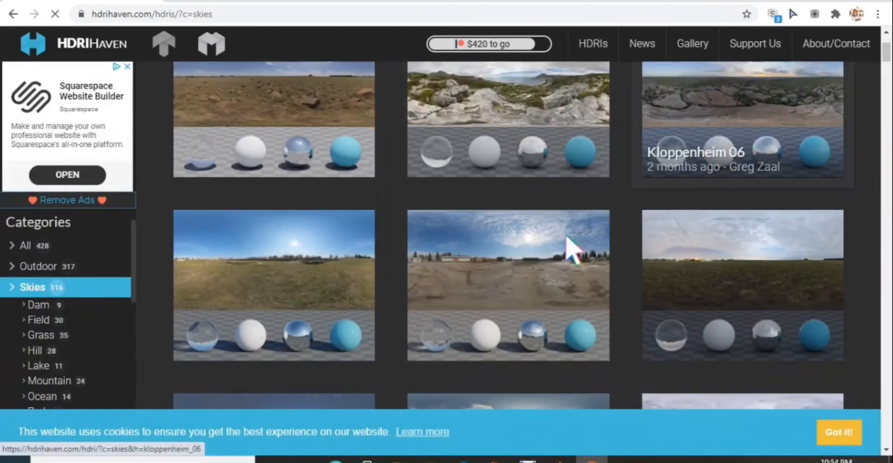
pyautogui.scroll(-3, 330, 316)
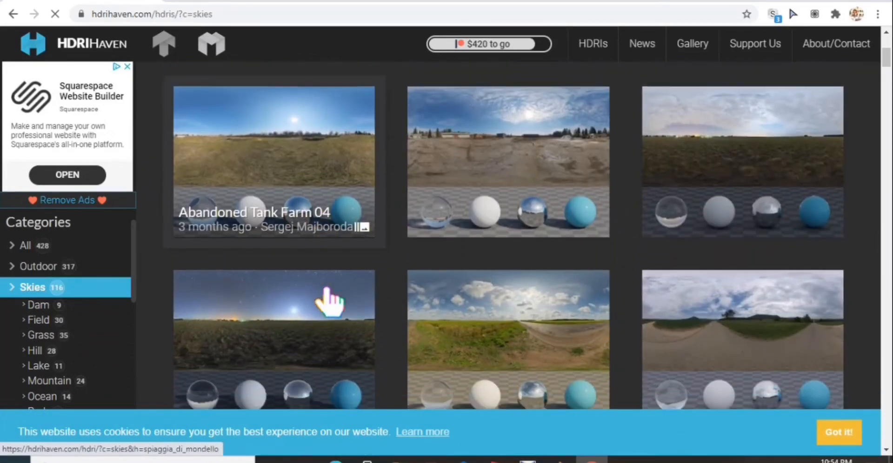
pyautogui.scroll(-6, 330, 302)
pyautogui.scroll(-3, 284, 281)
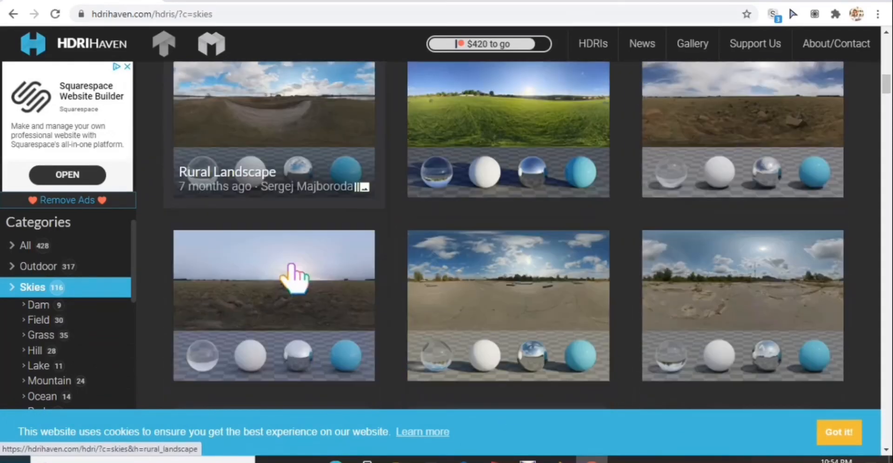
pyautogui.scroll(-3, 293, 278)
pyautogui.click(451, 221)
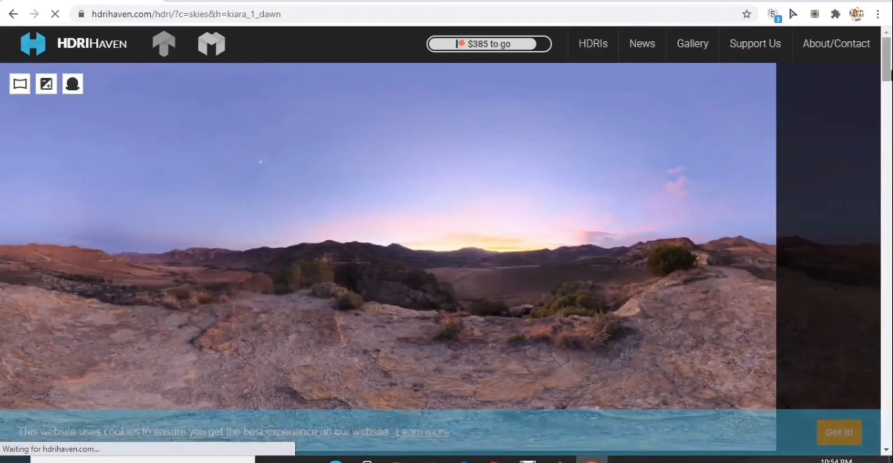
pyautogui.moveTo(887, 71); pyautogui.dragTo(886, 131)
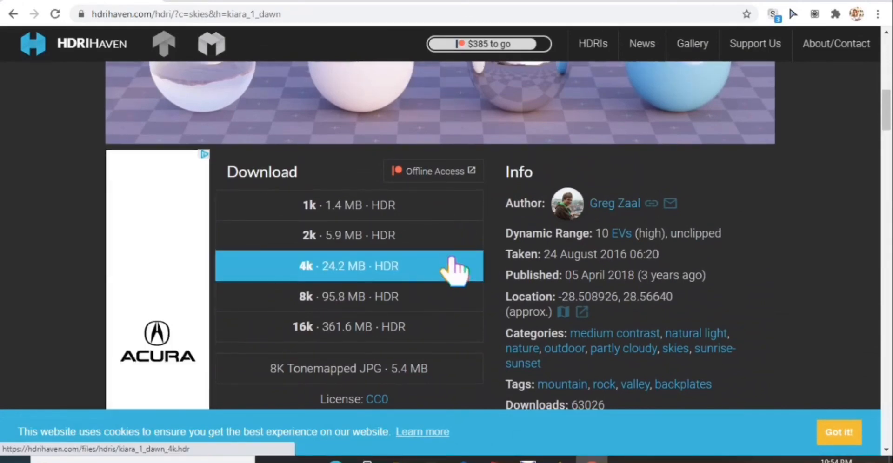
pyautogui.click(321, 266)
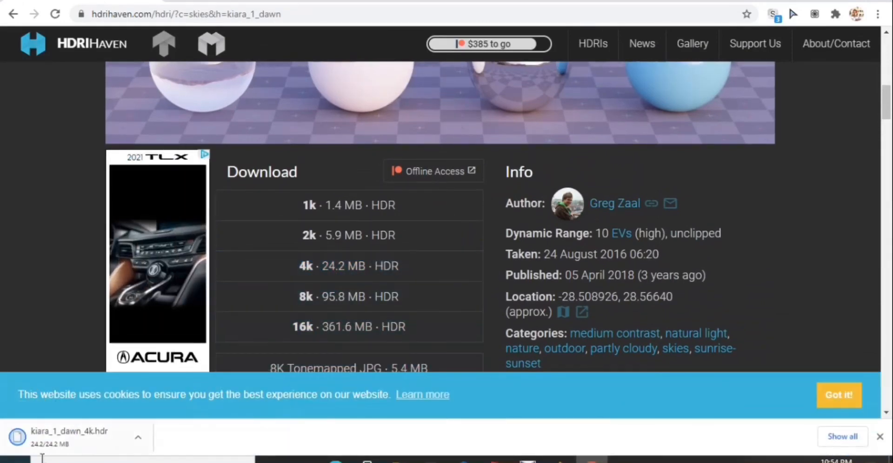
# Step: Try to open the downloaded kiara_1_dawn_4k.hdr by looking for an app in the Microsoft Store
pyautogui.click(34, 433)
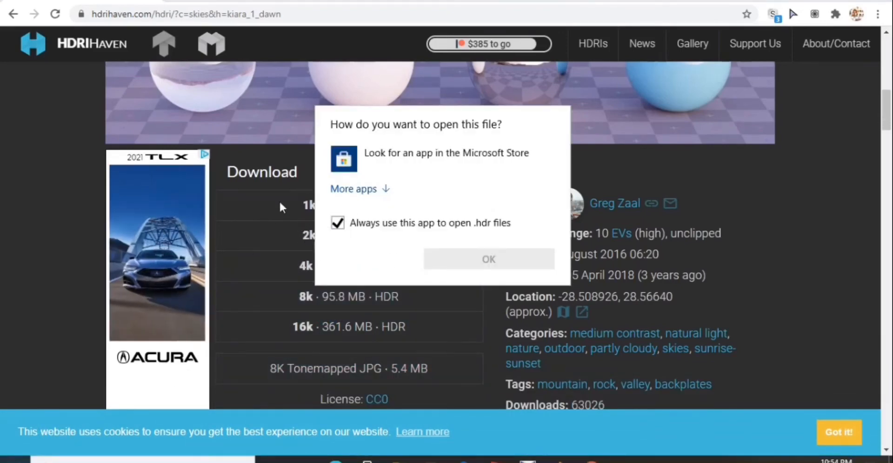
pyautogui.click(346, 158)
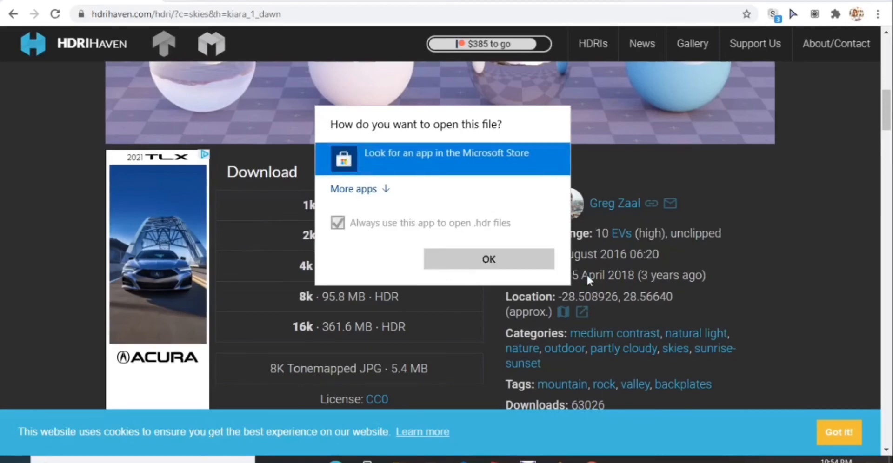
pyautogui.click(499, 255)
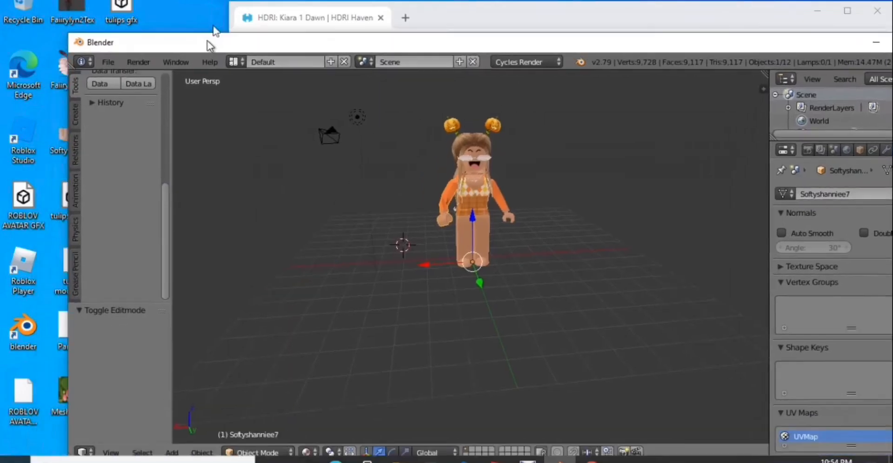
# Step: Switch to Blender and enable World surface nodes, using the downloaded kiara_1_dawn HDR image as an Environment Texture for the color
pyautogui.moveTo(209, 29); pyautogui.dragTo(205, 4)
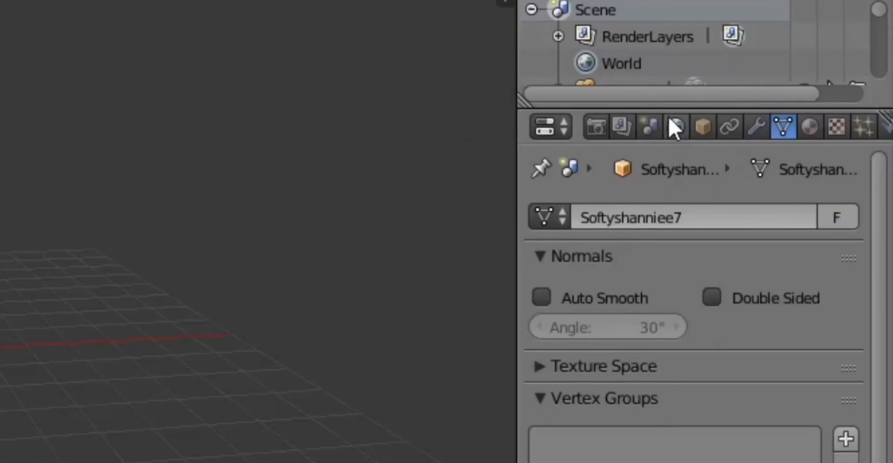
pyautogui.click(675, 127)
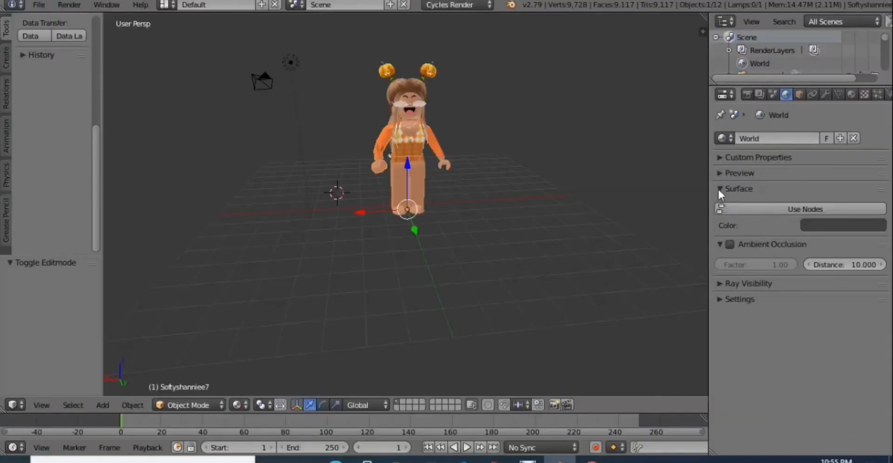
pyautogui.click(719, 188)
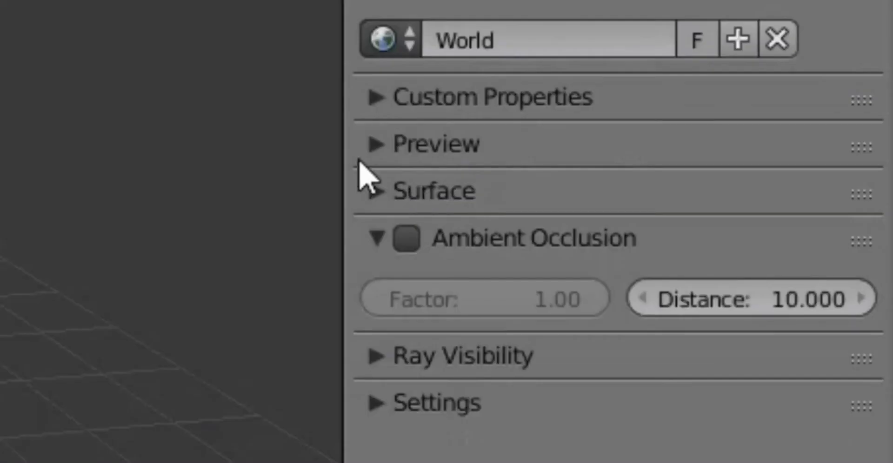
pyautogui.click(719, 189)
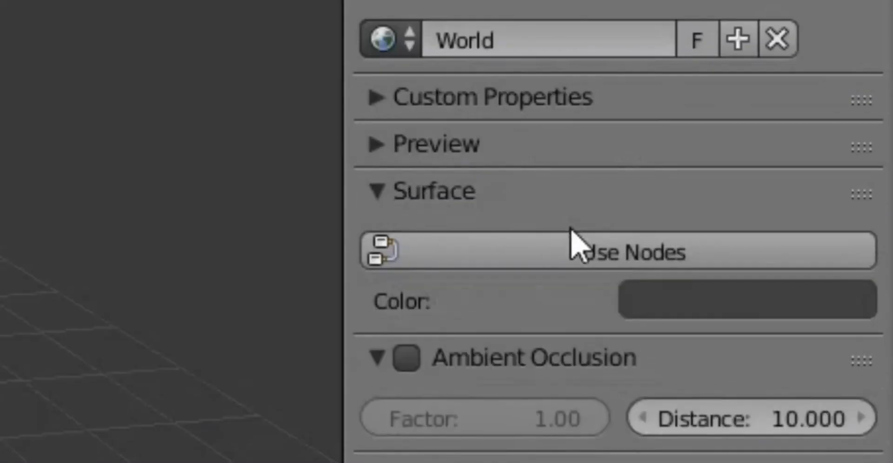
pyautogui.click(571, 235)
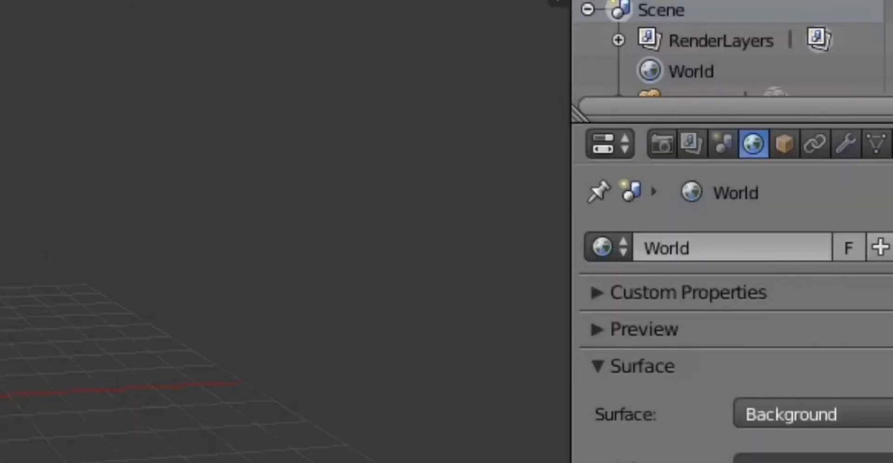
pyautogui.click(854, 166)
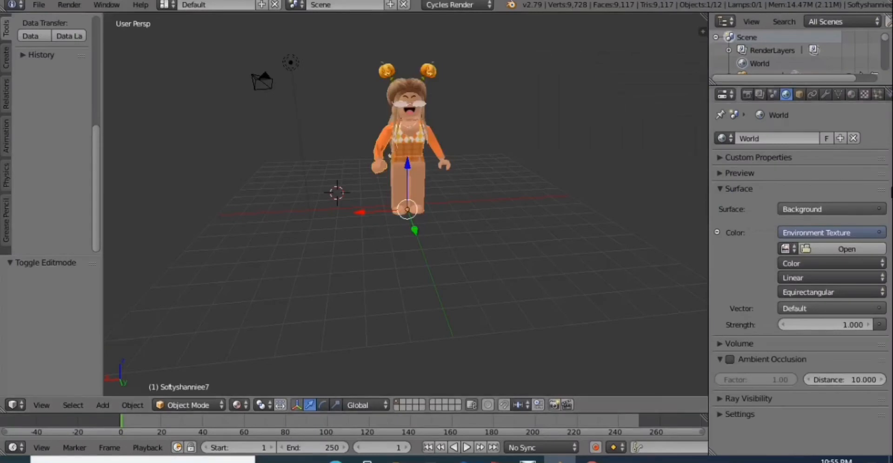
pyautogui.click(865, 249)
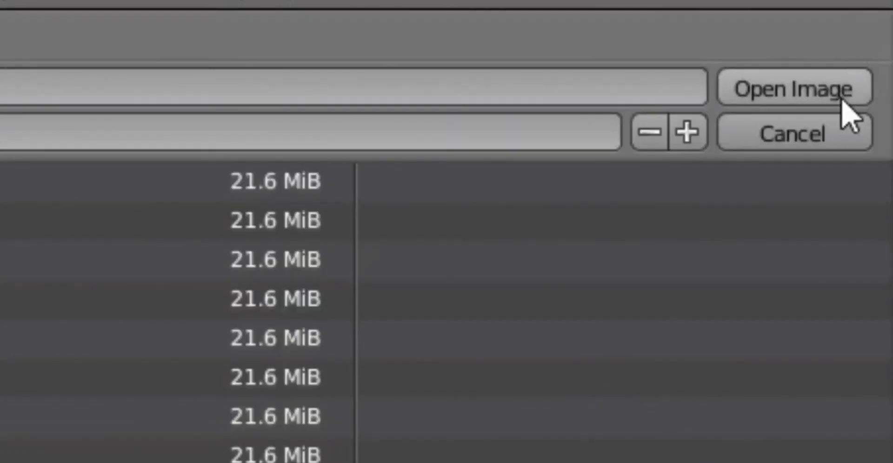
pyautogui.click(841, 95)
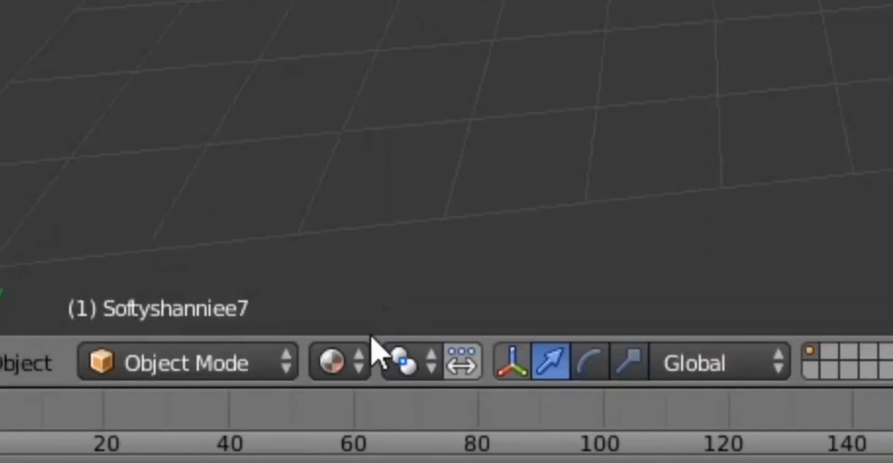
# Step: Preview the HDRI lighting with Rendered viewport shading and return the viewport to Material shading
pyautogui.click(245, 404)
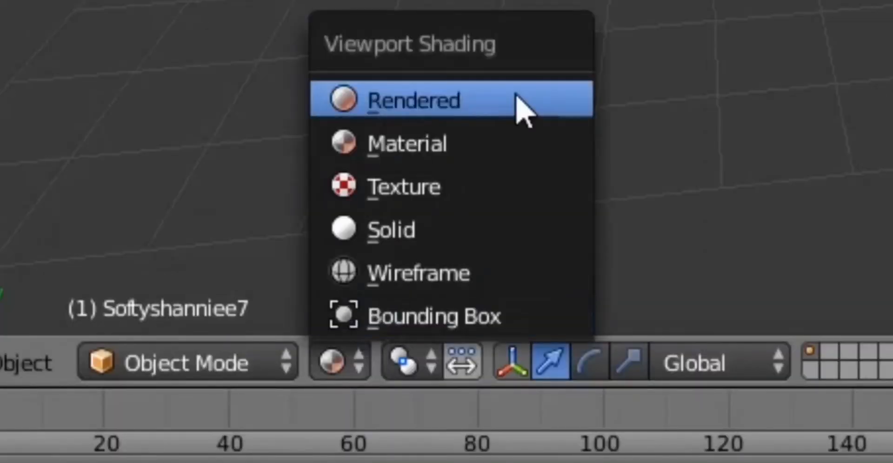
pyautogui.click(523, 110)
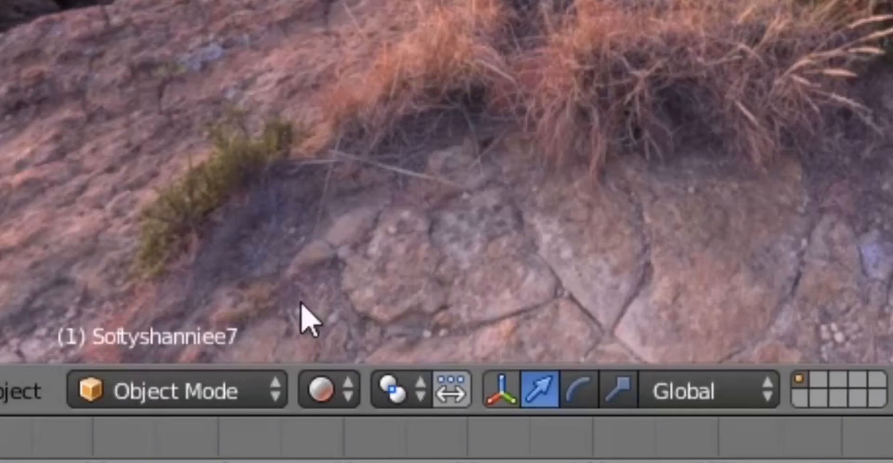
pyautogui.click(243, 404)
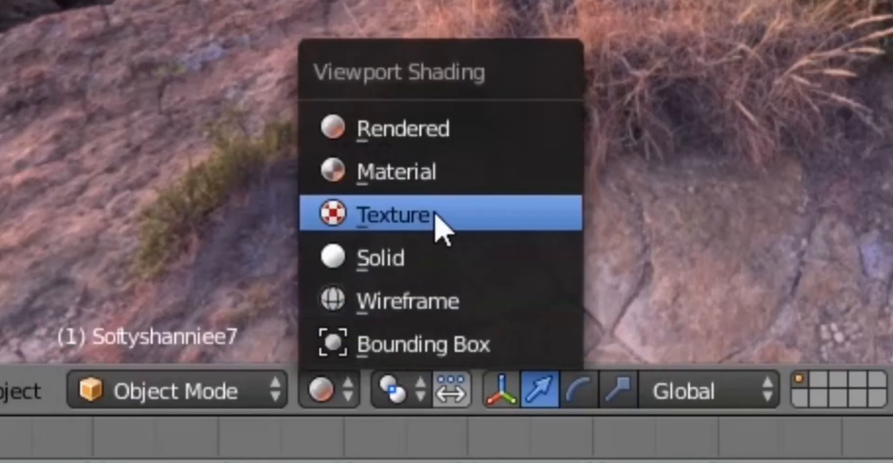
pyautogui.click(461, 176)
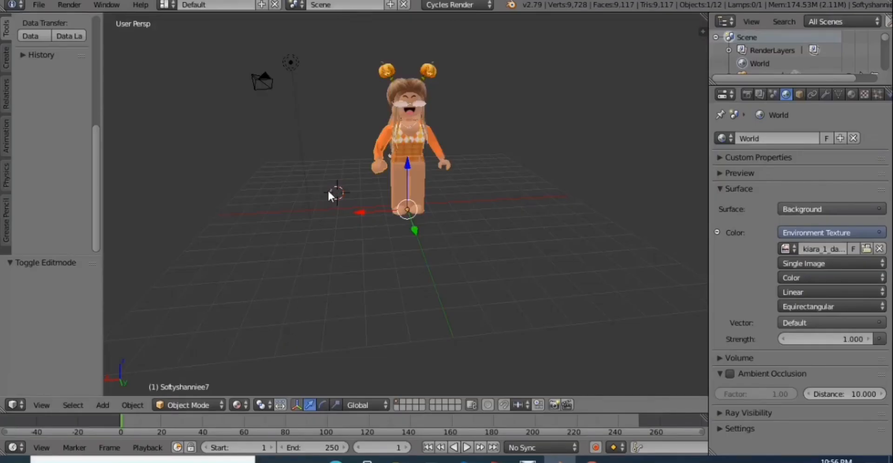
# Step: Add a camera and place it in front of the avatar, moving it about 5.11 along Y and -2.26 along X
pyautogui.moveTo(327, 188)
pyautogui.mouseDown(button='middle')
pyautogui.moveTo(309, 185)
pyautogui.moveTo(318, 195)
pyautogui.mouseUp(button='middle')
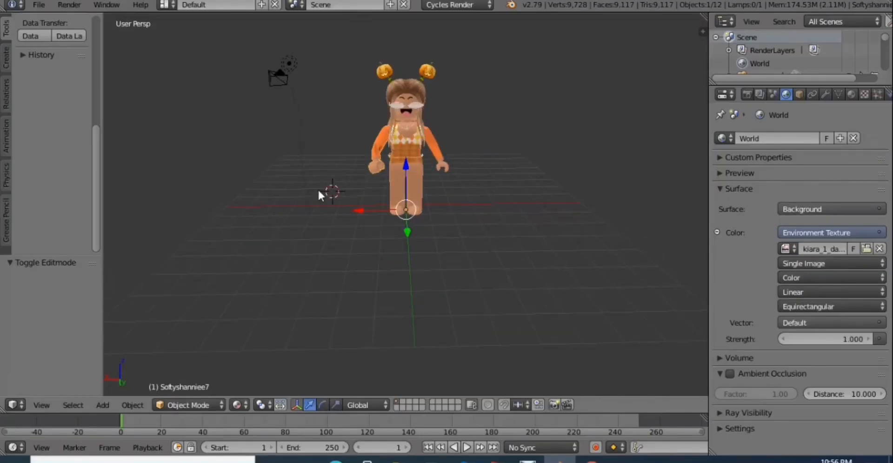
pyautogui.hotkey('shift', 'a')
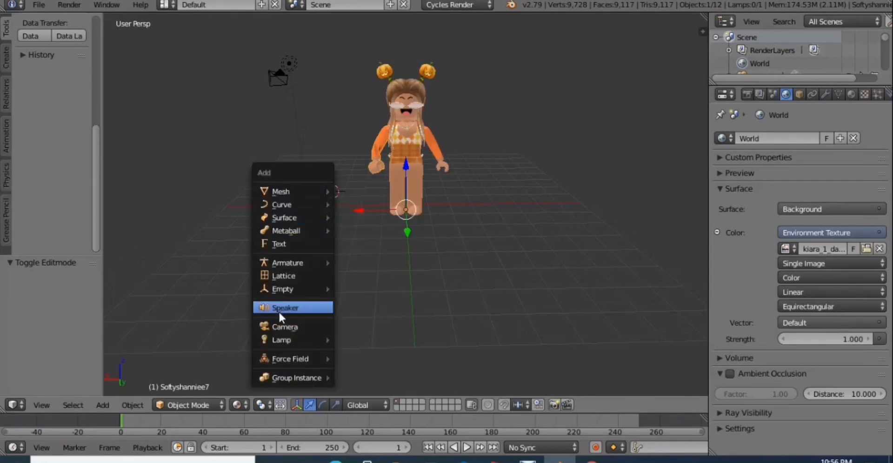
pyautogui.click(279, 326)
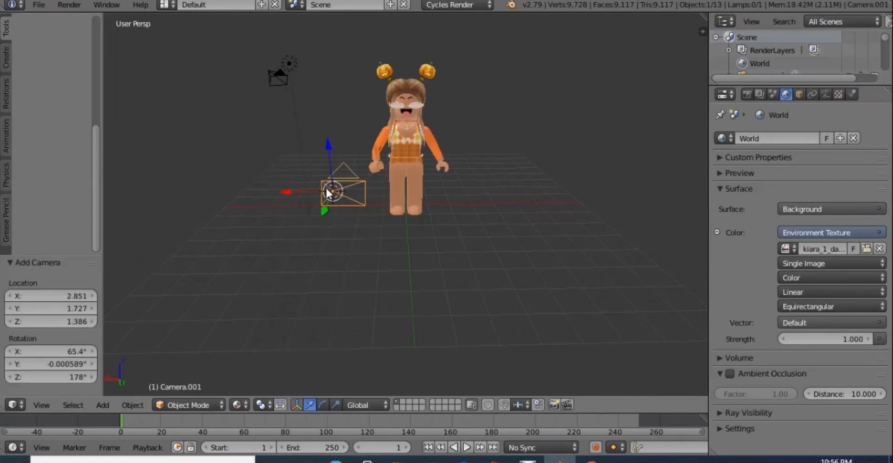
pyautogui.moveTo(322, 210); pyautogui.dragTo(317, 294)
pyautogui.moveTo(258, 273); pyautogui.dragTo(344, 287)
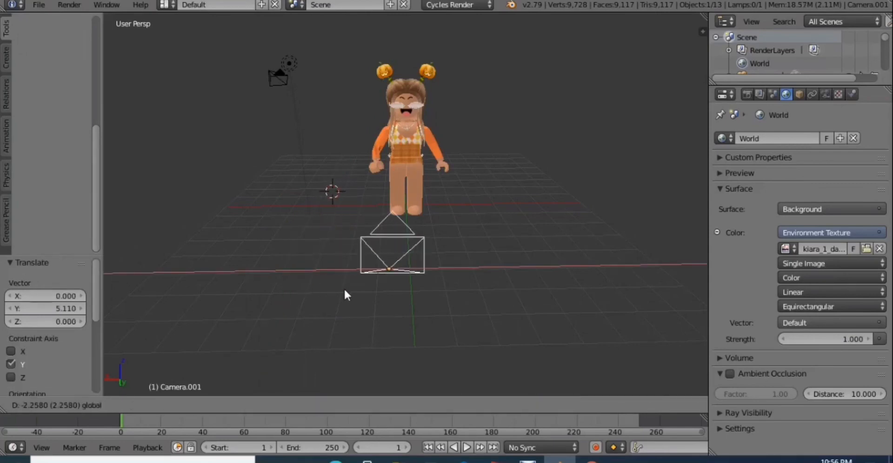
# Step: Move the new camera farther from the avatar along the Y axis, finishing with a move of about 4.08
pyautogui.moveTo(429, 234); pyautogui.dragTo(523, 238, button='middle')
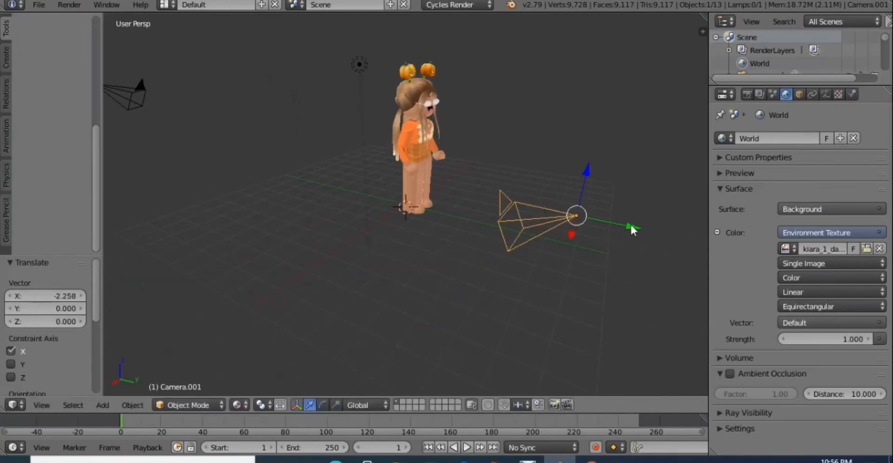
pyautogui.moveTo(631, 228); pyautogui.dragTo(725, 221)
pyautogui.moveTo(150, 210); pyautogui.dragTo(456, 113, button='middle')
pyautogui.moveTo(551, 92); pyautogui.dragTo(566, 403)
pyautogui.moveTo(501, 350); pyautogui.dragTo(551, 283, button='middle')
pyautogui.moveTo(637, 127); pyautogui.dragTo(173, 163)
# Step: Switch the viewport to look through the scene's active camera
pyautogui.press('KP_0')
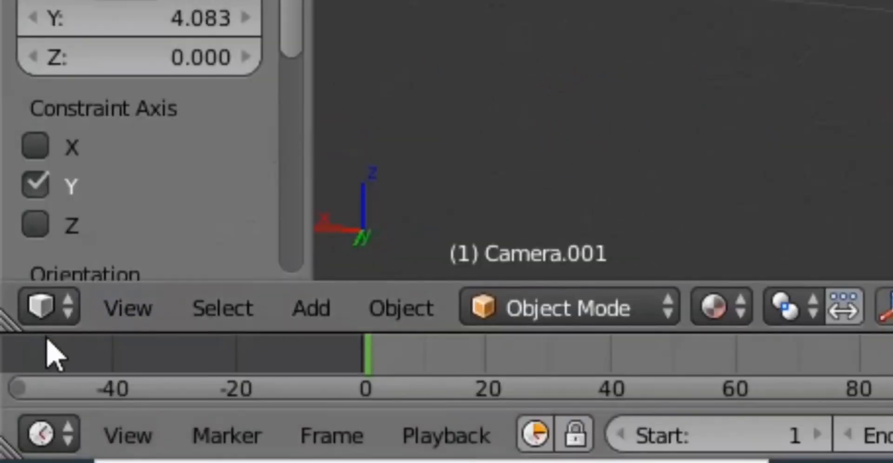
pyautogui.click(152, 305)
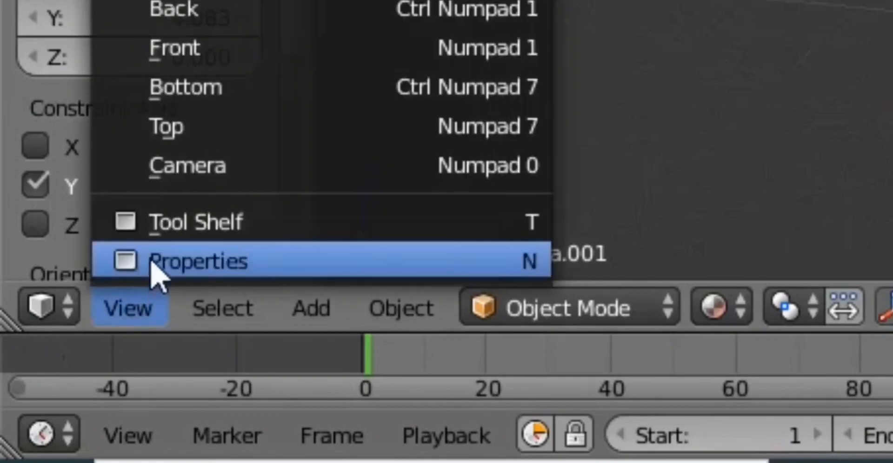
pyautogui.click(201, 172)
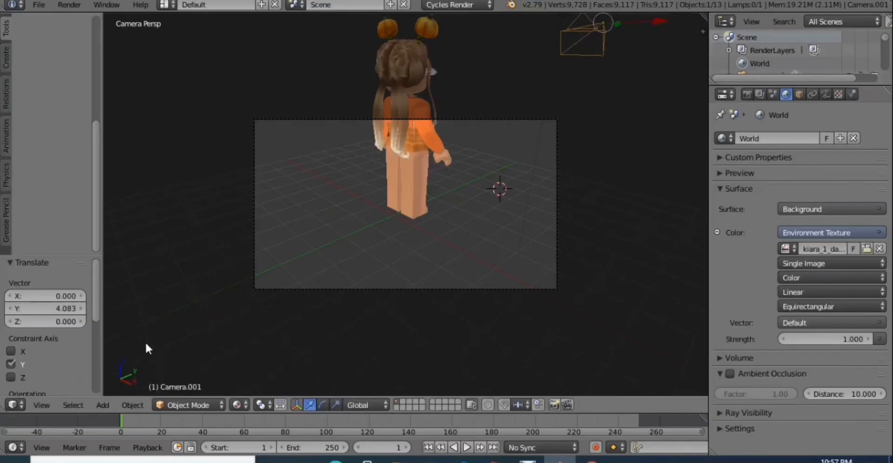
# Step: Fly the active camera around to the avatar's front and back it away until the figure is centred facing the camera
pyautogui.hotkey('shift', 'f')
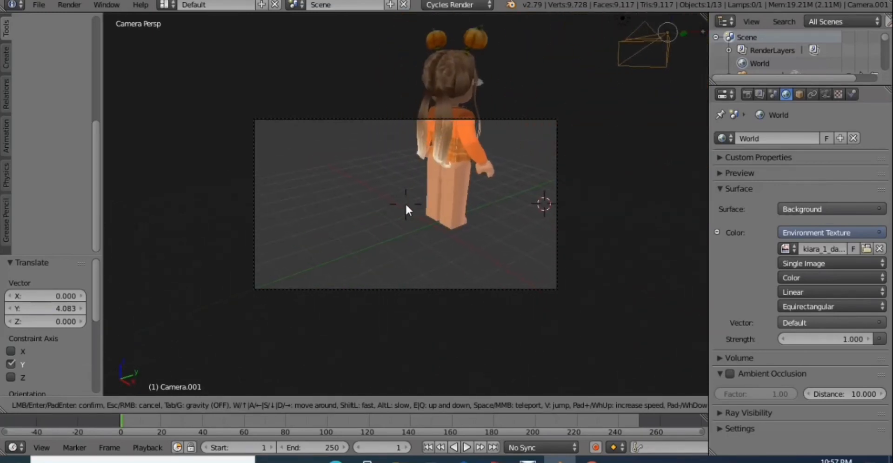
pyautogui.press('d')
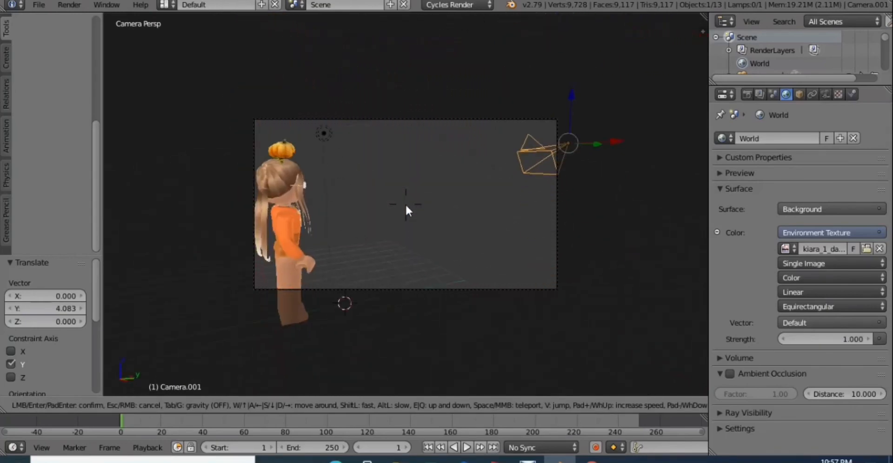
pyautogui.press('w')
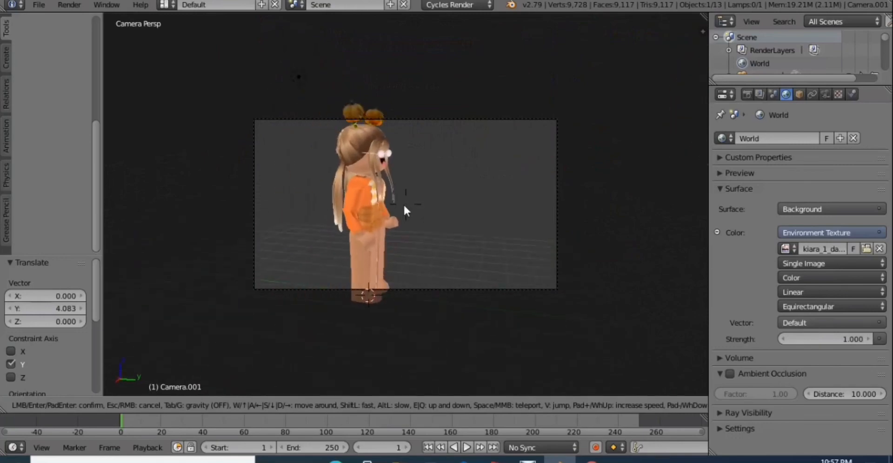
pyautogui.press('d')
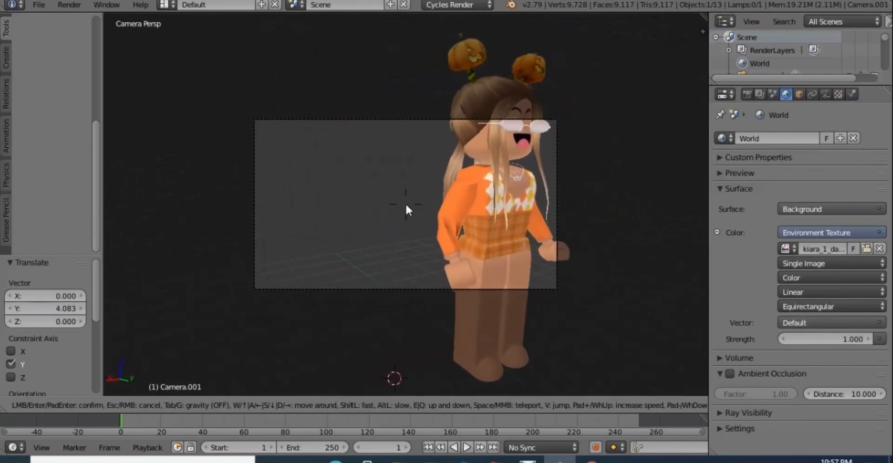
pyautogui.press('s')
pyautogui.press('s')
pyautogui.press('d')
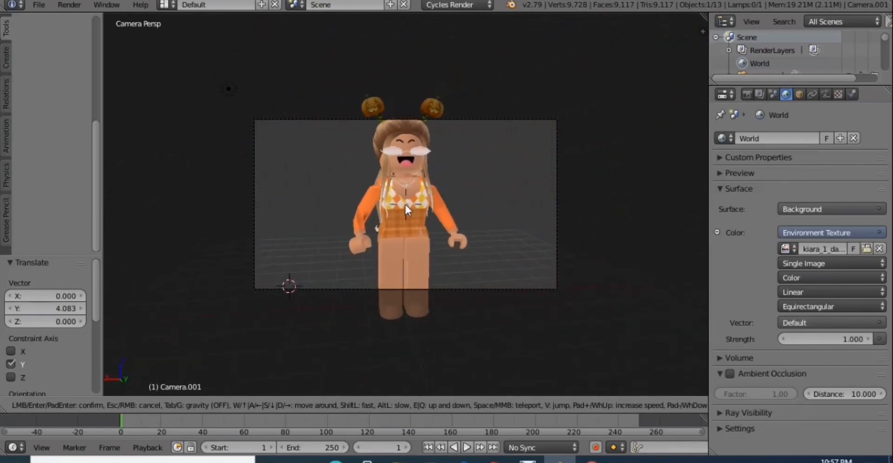
pyautogui.press('s')
pyautogui.press('d')
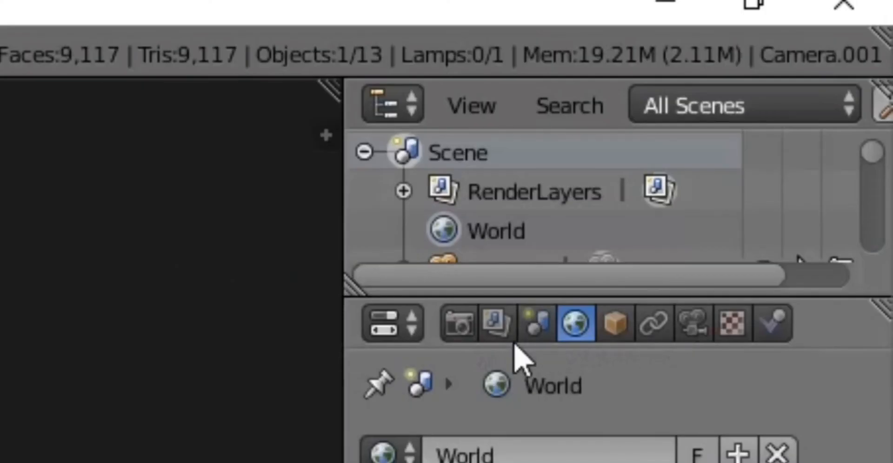
# Step: Set the render resolution to 3000 px in both X and Y for a square frame
pyautogui.click(747, 94)
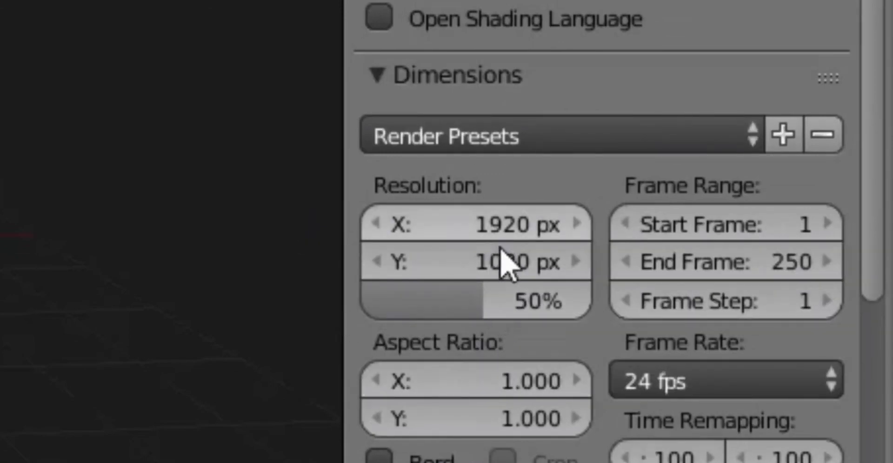
pyautogui.rightClick(535, 226)
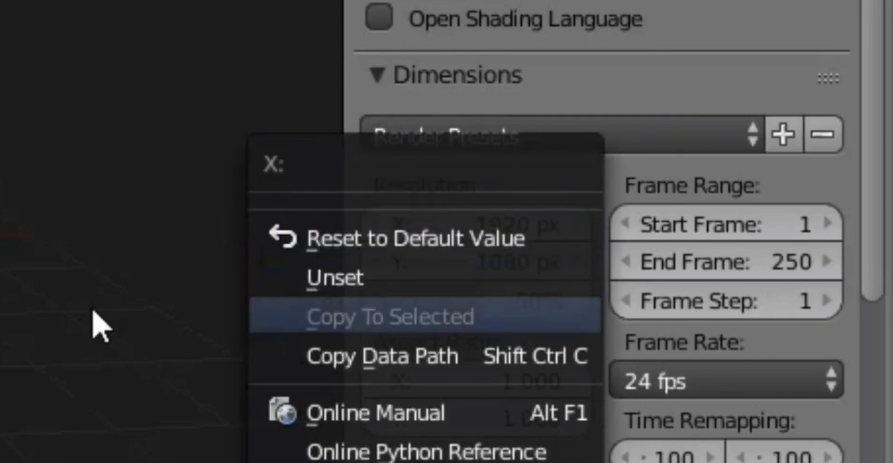
pyautogui.click(554, 231)
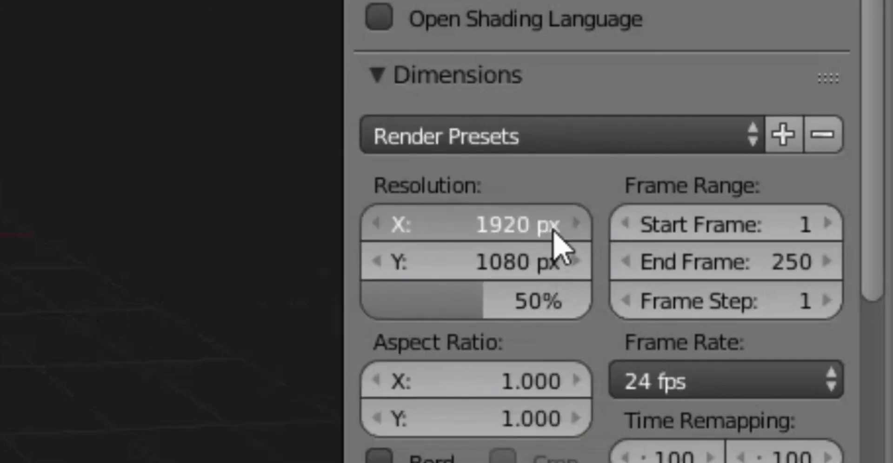
pyautogui.press('BackSpace')
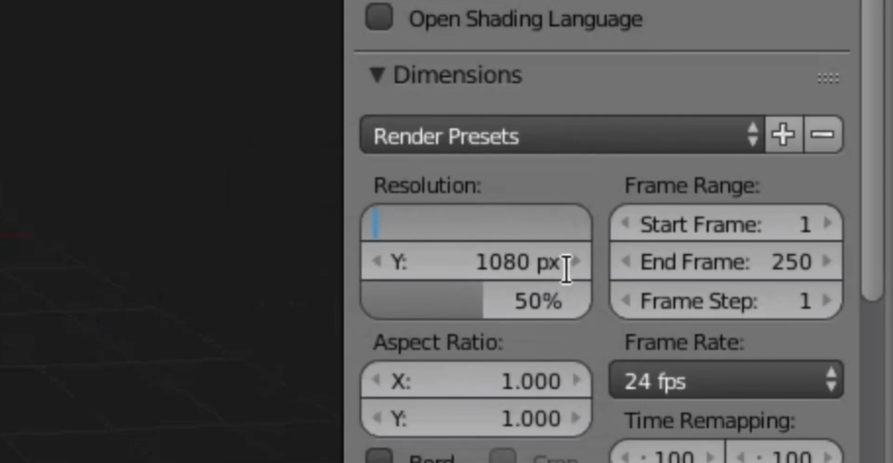
pyautogui.write('3000')
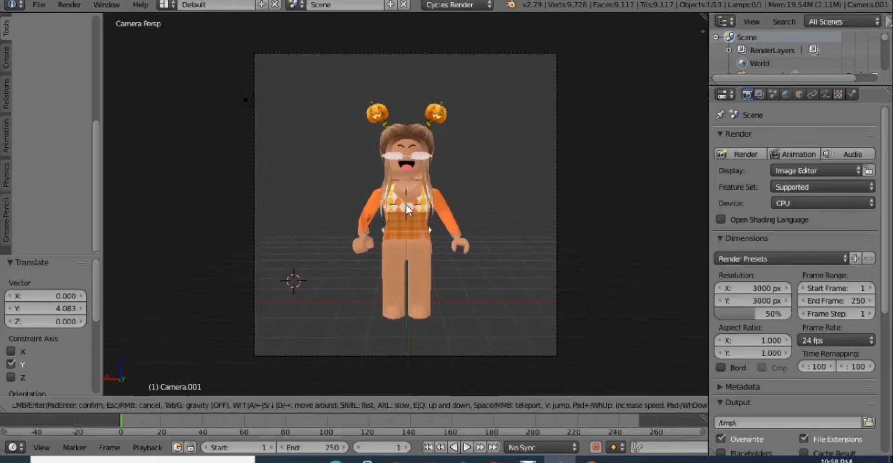
# Step: Fine-tune the camera so the full avatar is centred in the square frame, and start rendering the still image
pyautogui.click(407, 210)
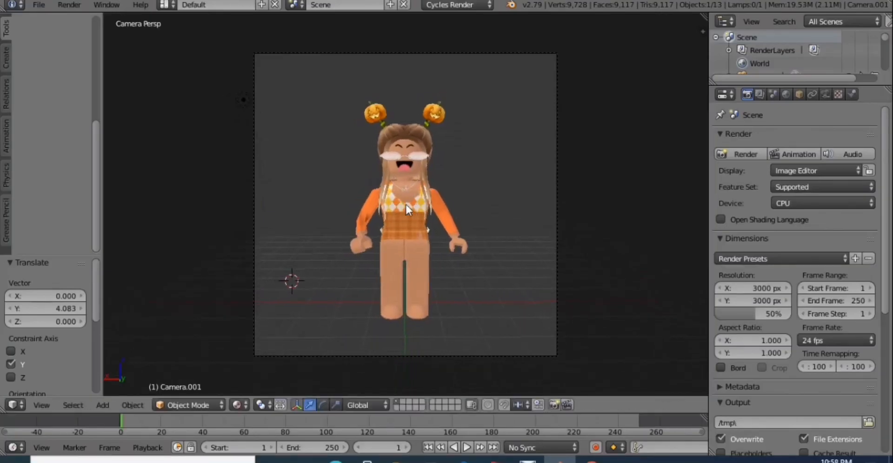
pyautogui.click(431, 334)
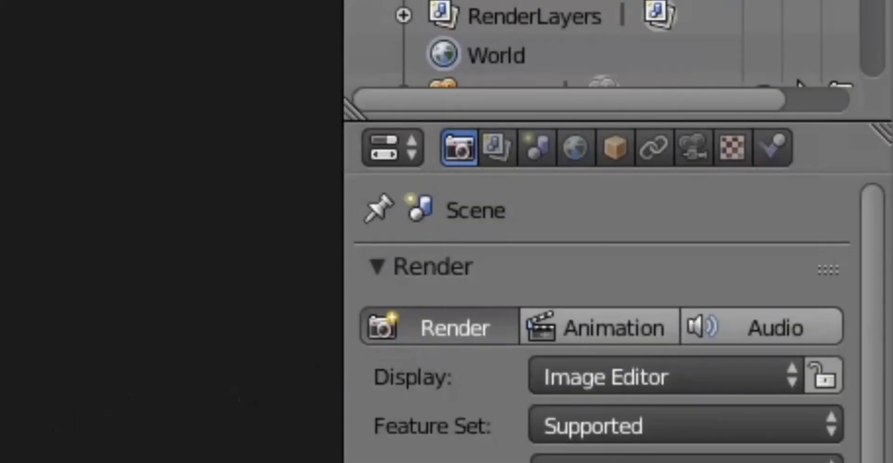